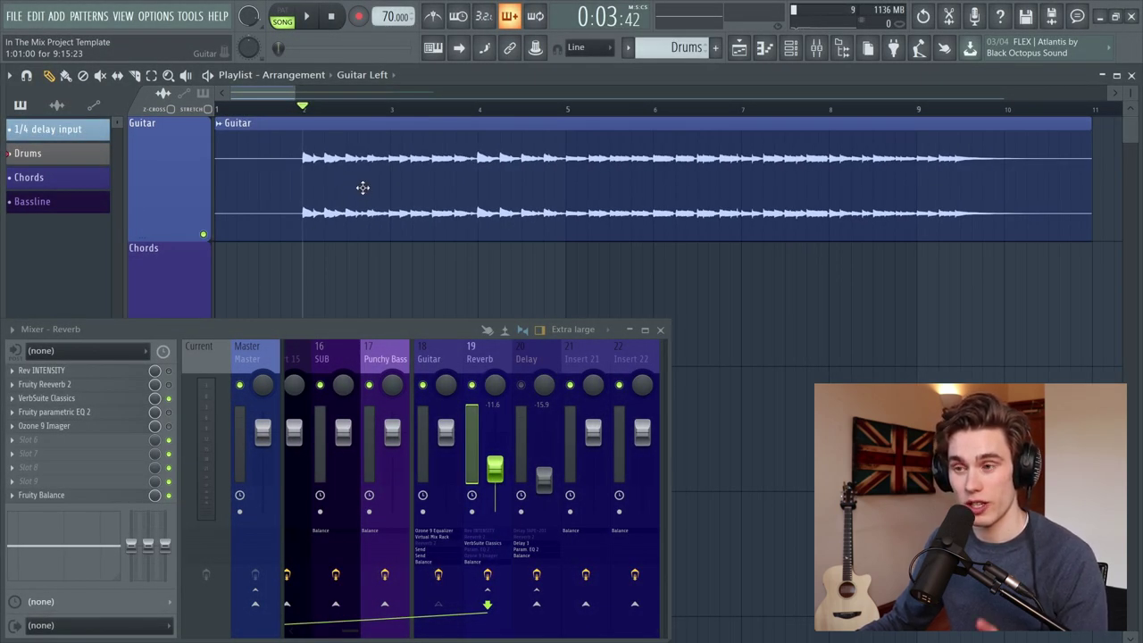
- Open the Guitar clip's channel settings to show its time-stretching and precomputed effects options
{"action": "double_click", "coordinate": [363, 186]}
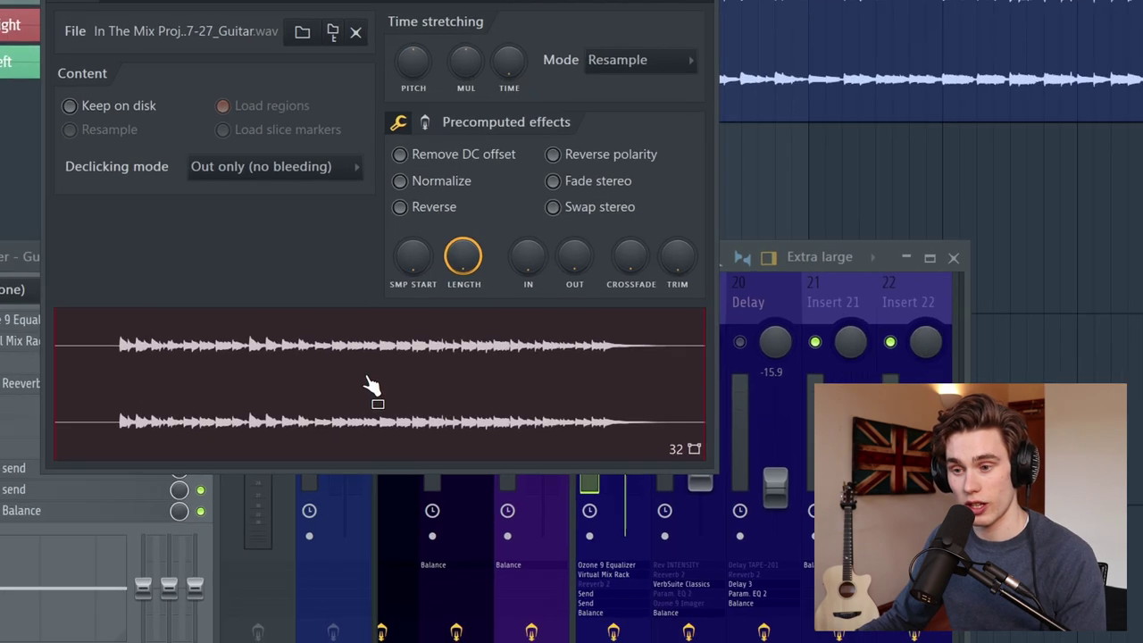
- Switch the Guitar sample to a multichannel waveform, close its settings, and pan its mixer track fully right
{"action": "right_click", "coordinate": [374, 444]}
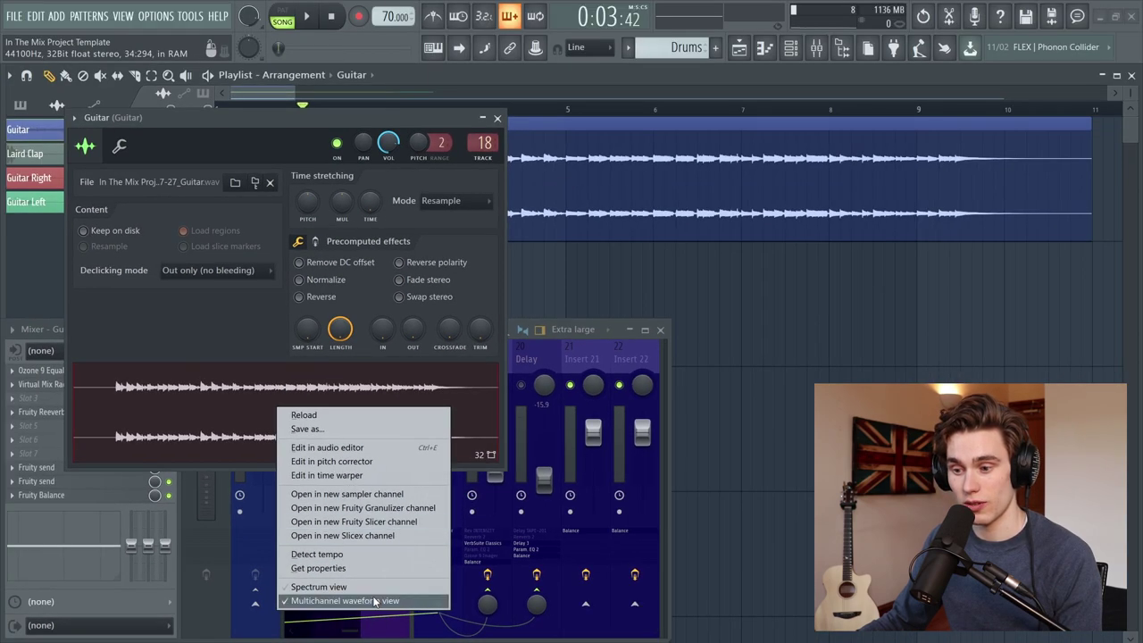
{"action": "left_click", "coordinate": [461, 130]}
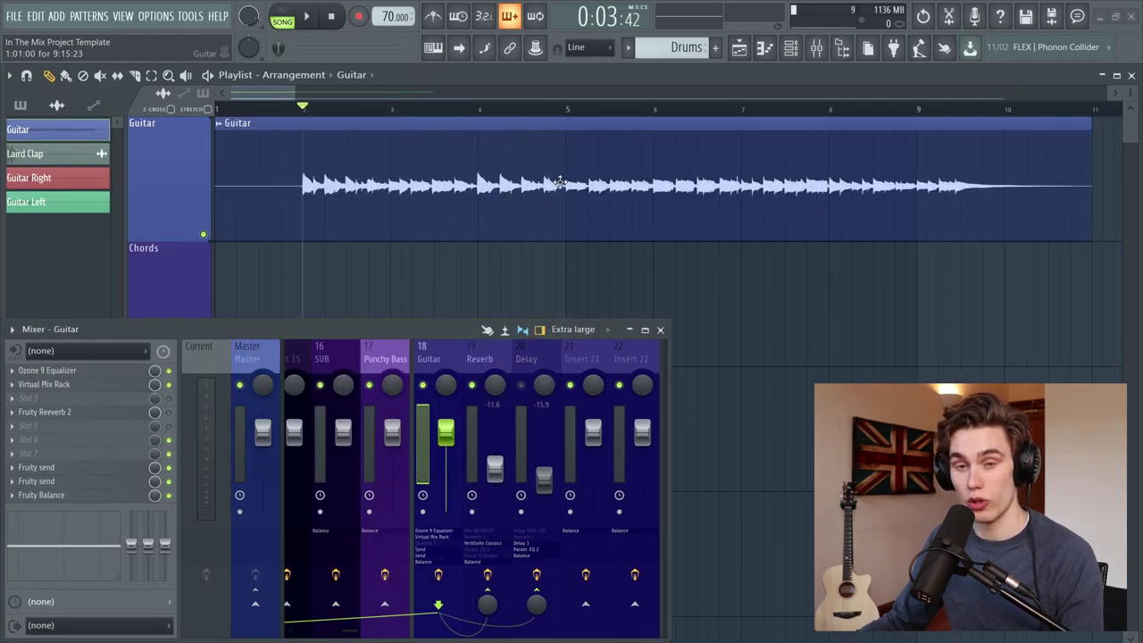
{"action": "double_click", "coordinate": [365, 155]}
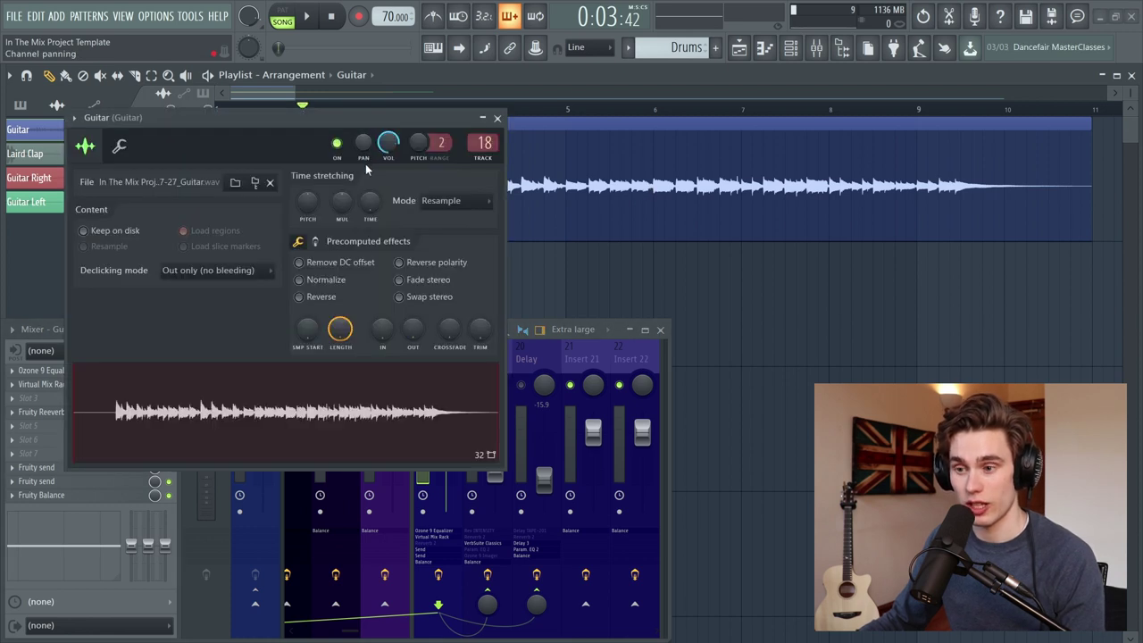
{"action": "right_click", "coordinate": [320, 391]}
{"action": "left_click", "coordinate": [366, 579]}
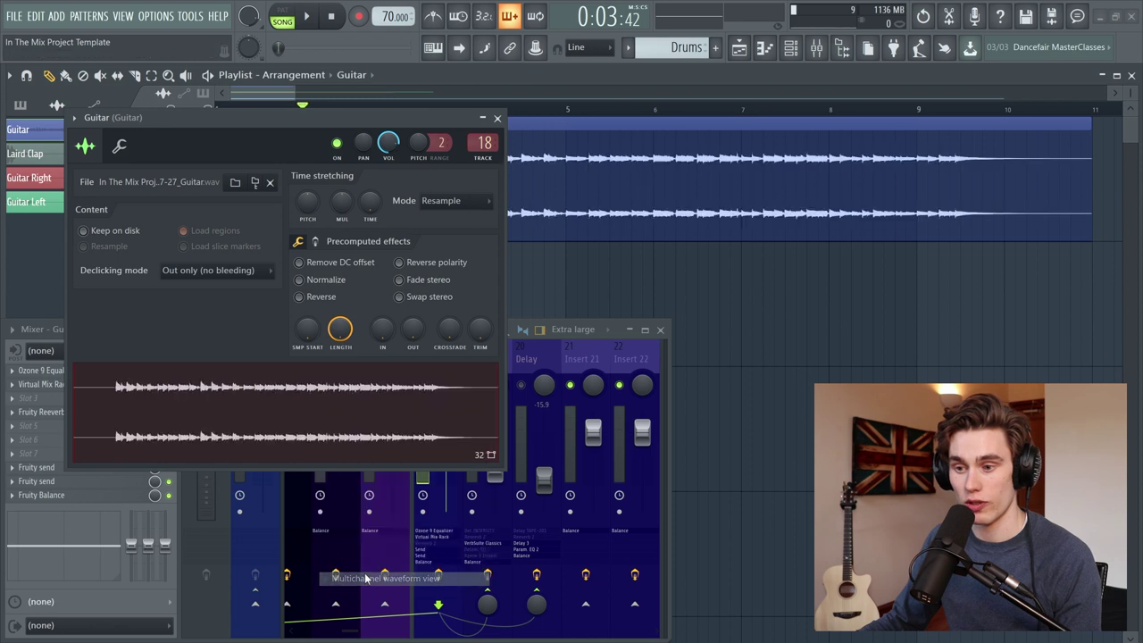
{"action": "left_click", "coordinate": [498, 118]}
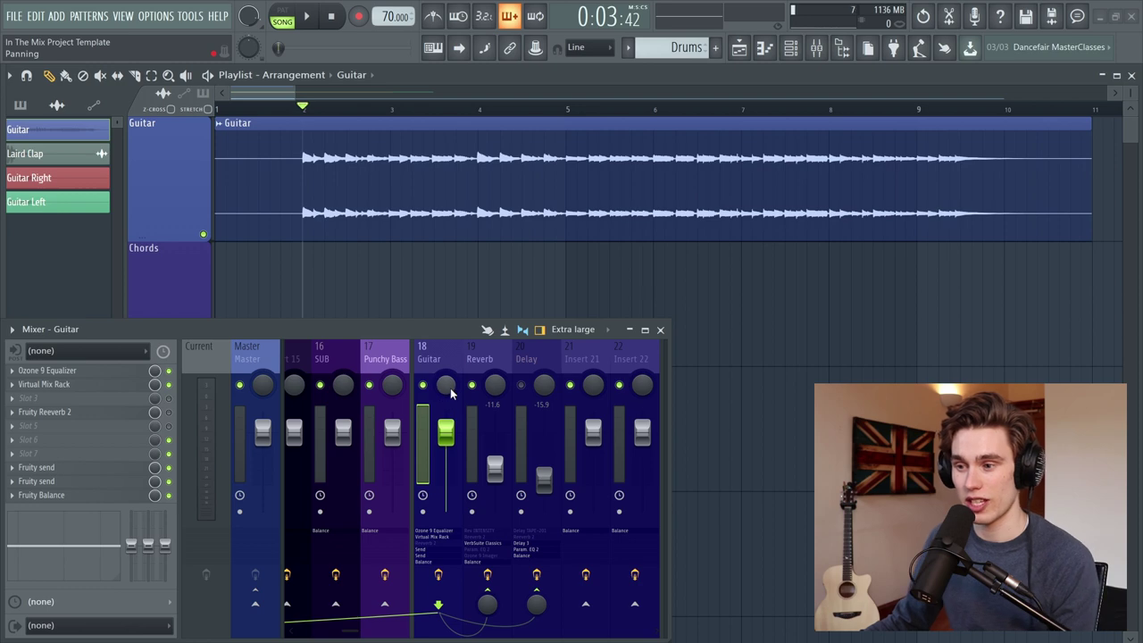
{"action": "left_click_drag", "start_coordinate": [447, 385], "coordinate": [446, 357]}
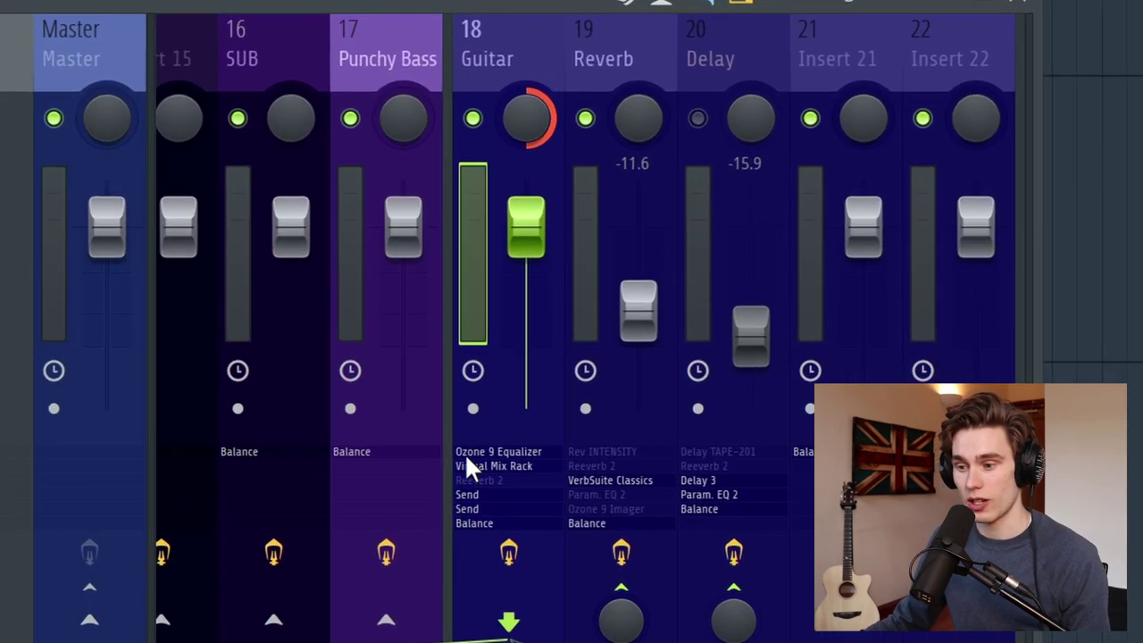
- Arm the Guitar insert and render it panned right, then panned left, to new audio tracks
{"action": "left_click", "coordinate": [472, 408]}
{"action": "key", "text": "alt+r"}
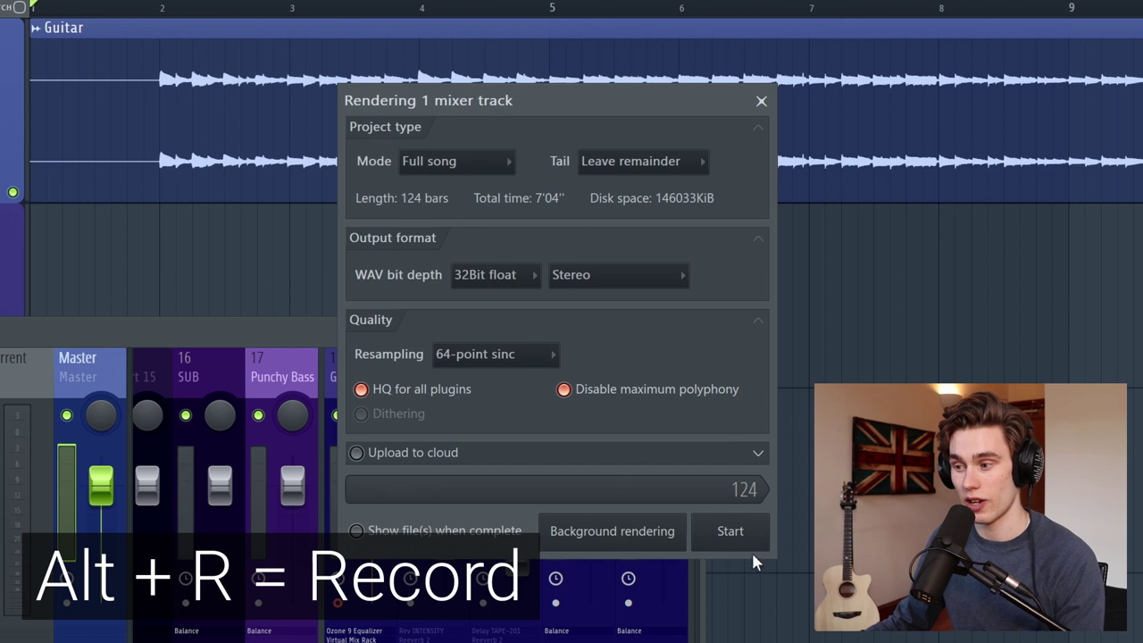
{"action": "left_click", "coordinate": [740, 540]}
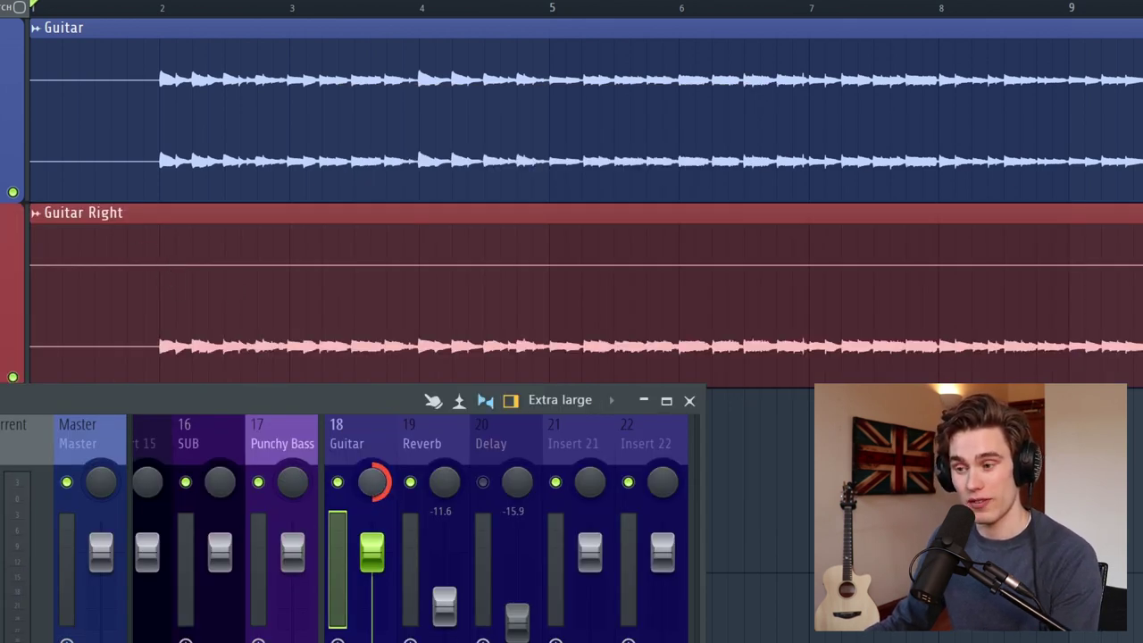
{"action": "left_click_drag", "start_coordinate": [373, 482], "coordinate": [373, 513]}
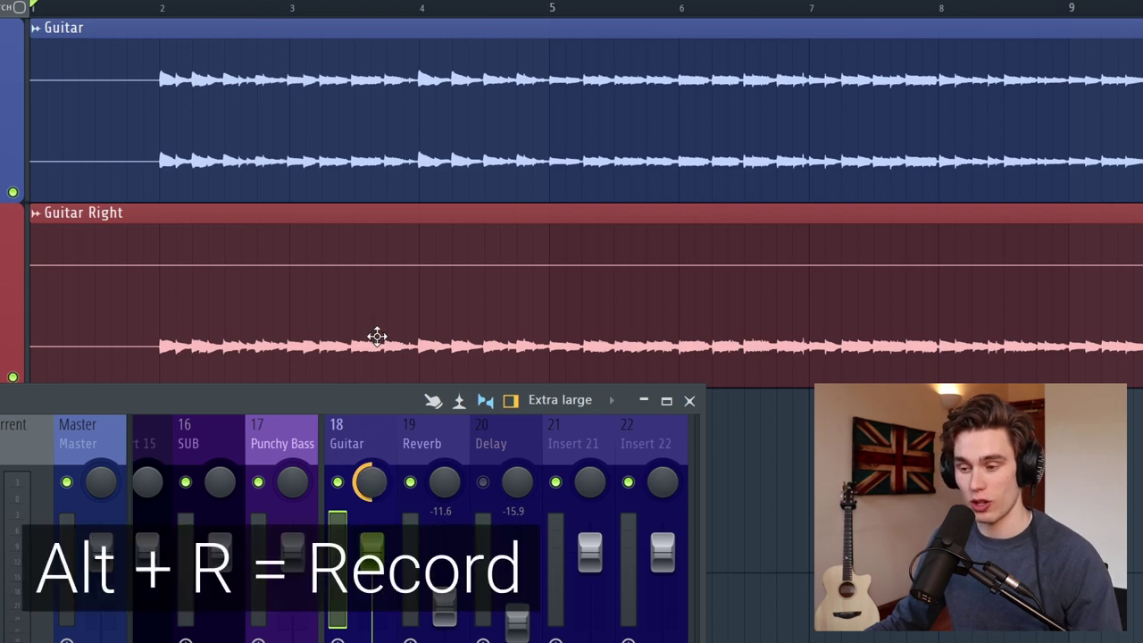
{"action": "key", "text": "alt+r"}
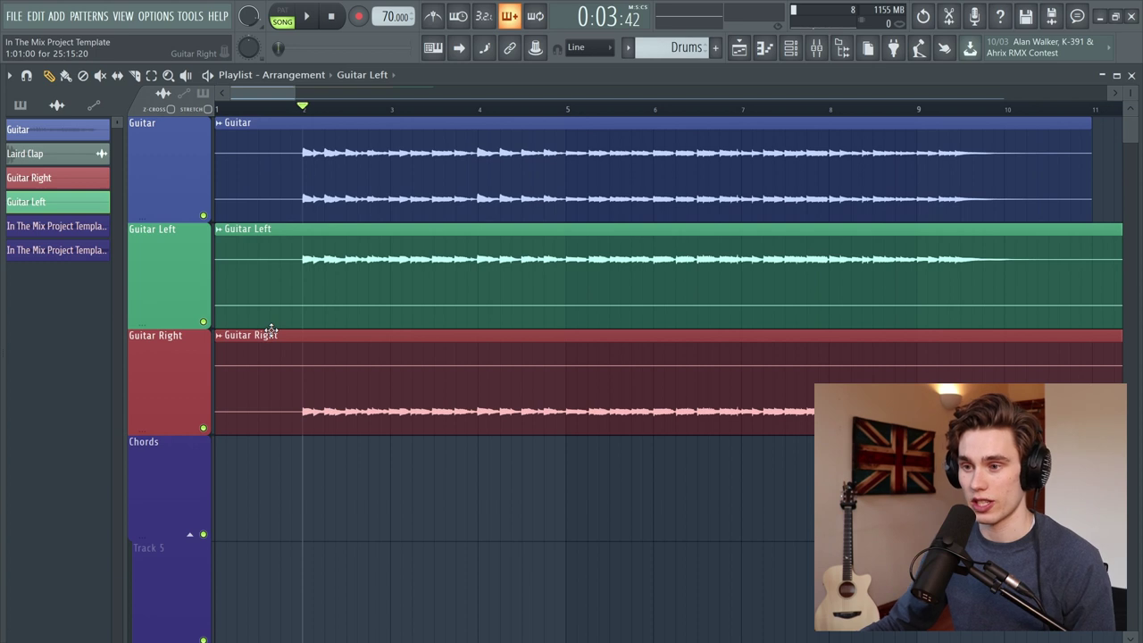
- Solo and play Guitar Left, then solo Guitar Right and play it from around bar 5
{"action": "right_click", "coordinate": [204, 323]}
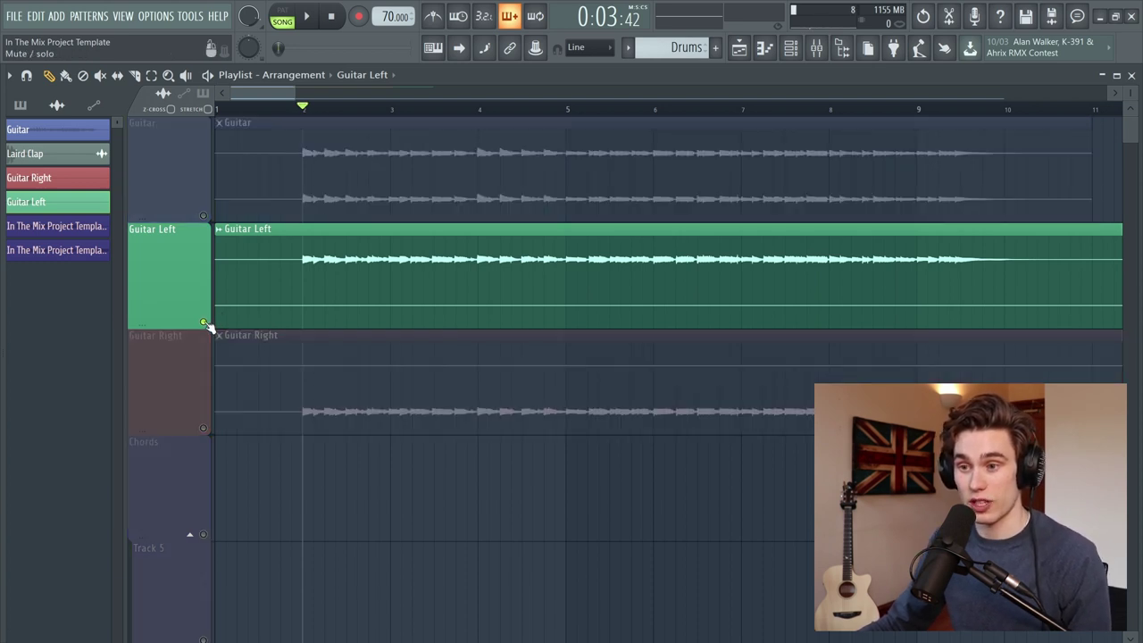
{"action": "key", "text": "space"}
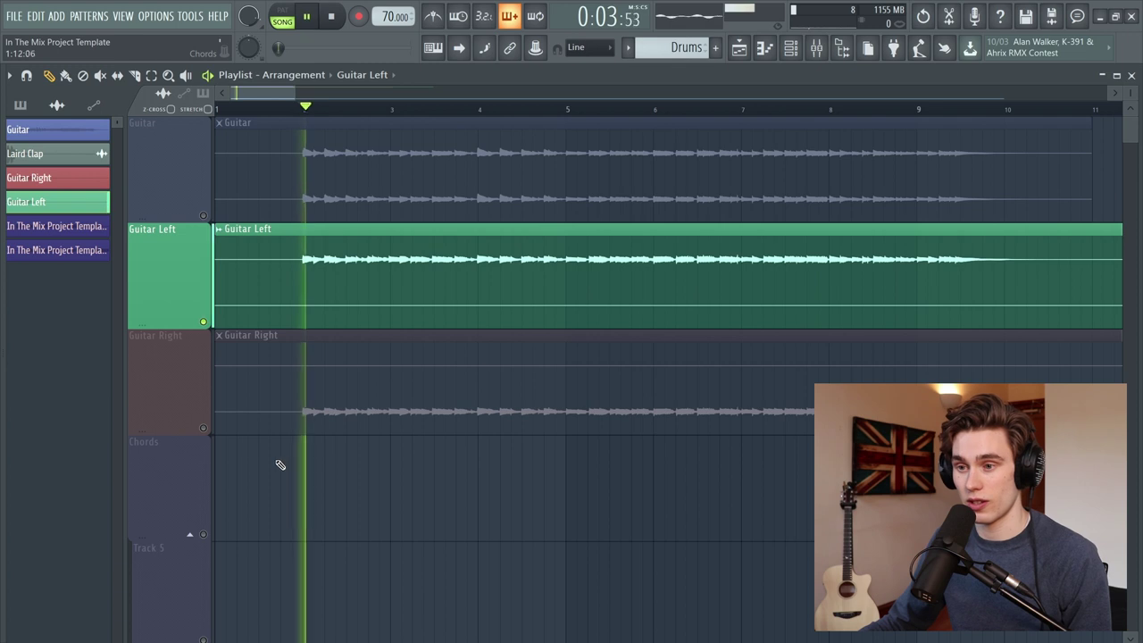
{"action": "key", "text": "space"}
{"action": "right_click", "coordinate": [204, 429]}
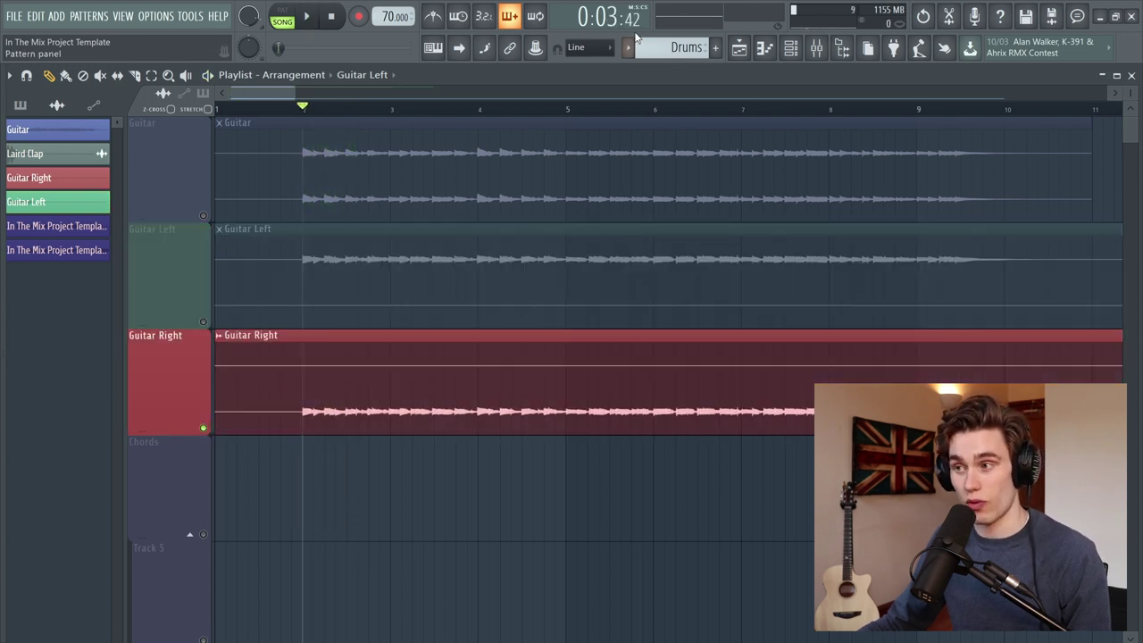
{"action": "left_click", "coordinate": [630, 117]}
{"action": "key", "text": "space"}
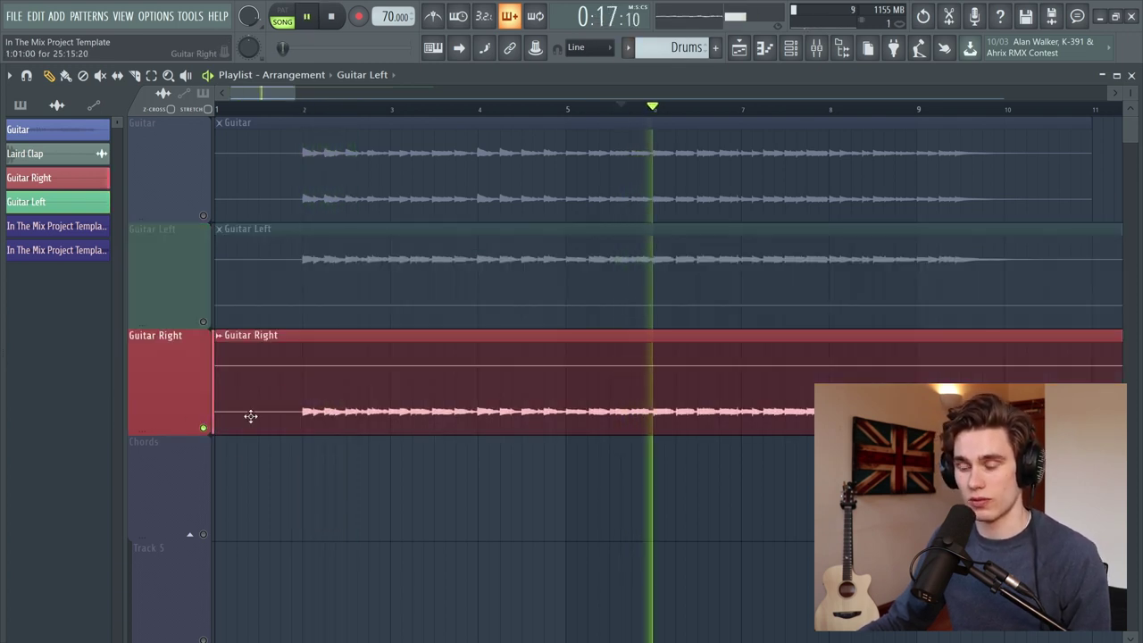
{"action": "right_click", "coordinate": [204, 428]}
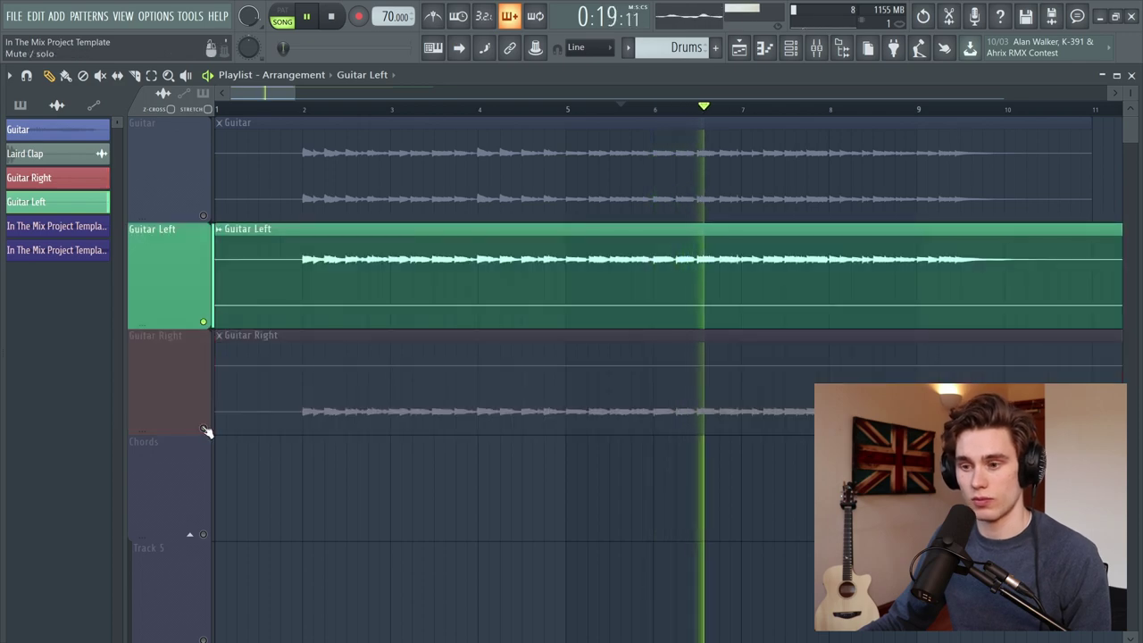
{"action": "key", "text": "space"}
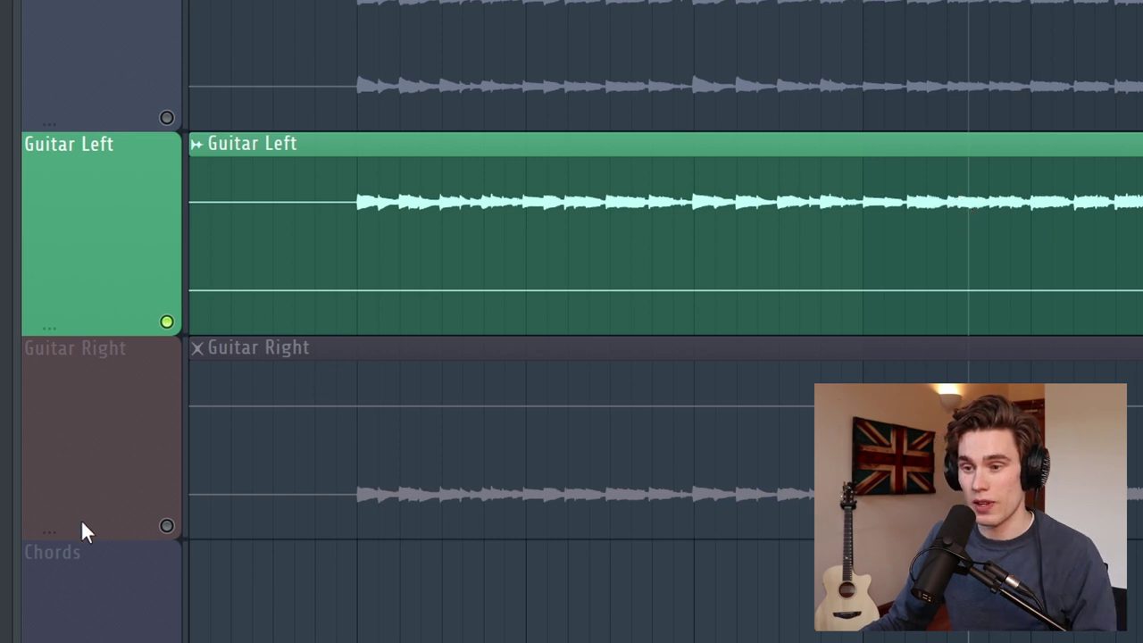
- Solo Guitar Right once more, then unsolo all tracks and reveal the sample browser
{"action": "right_click", "coordinate": [174, 538]}
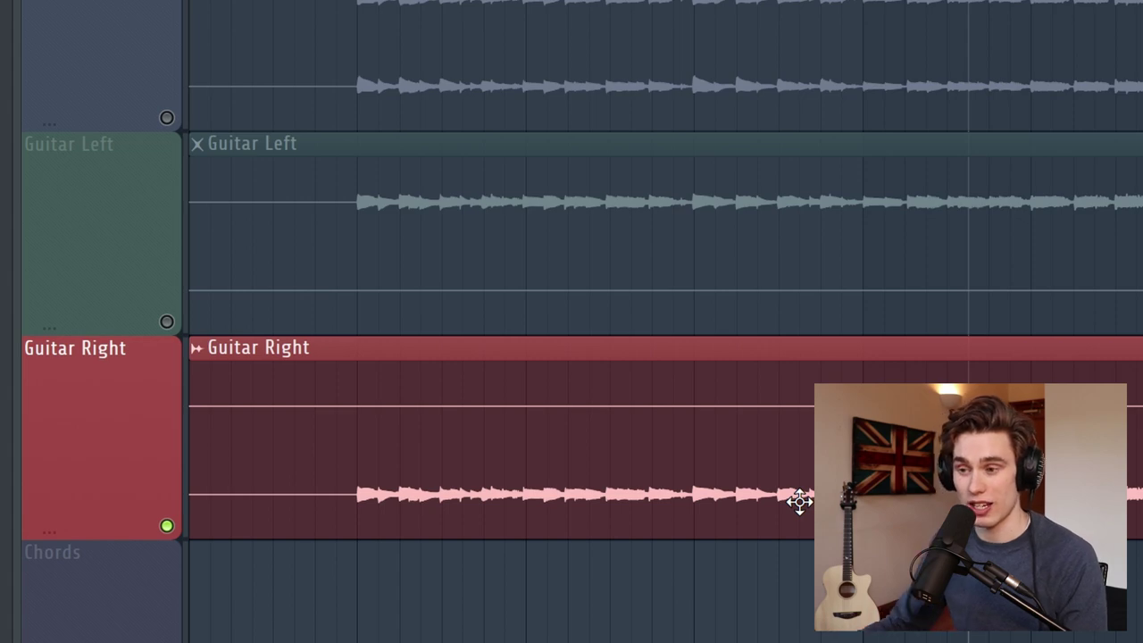
{"action": "right_click", "coordinate": [167, 526]}
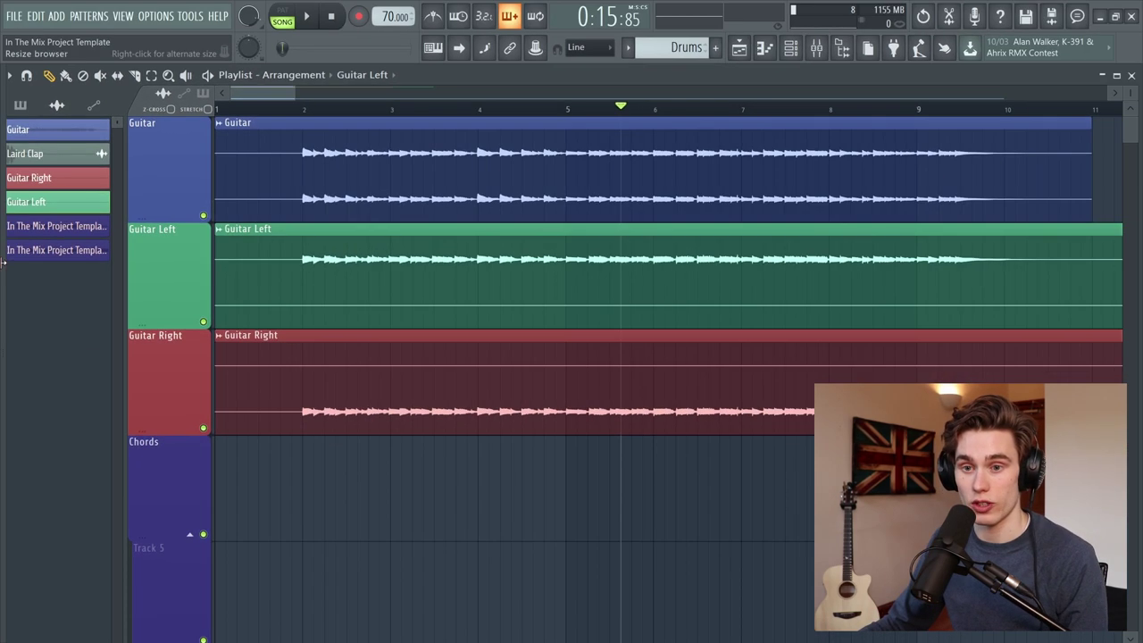
{"action": "left_click_drag", "start_coordinate": [3, 268], "coordinate": [118, 266]}
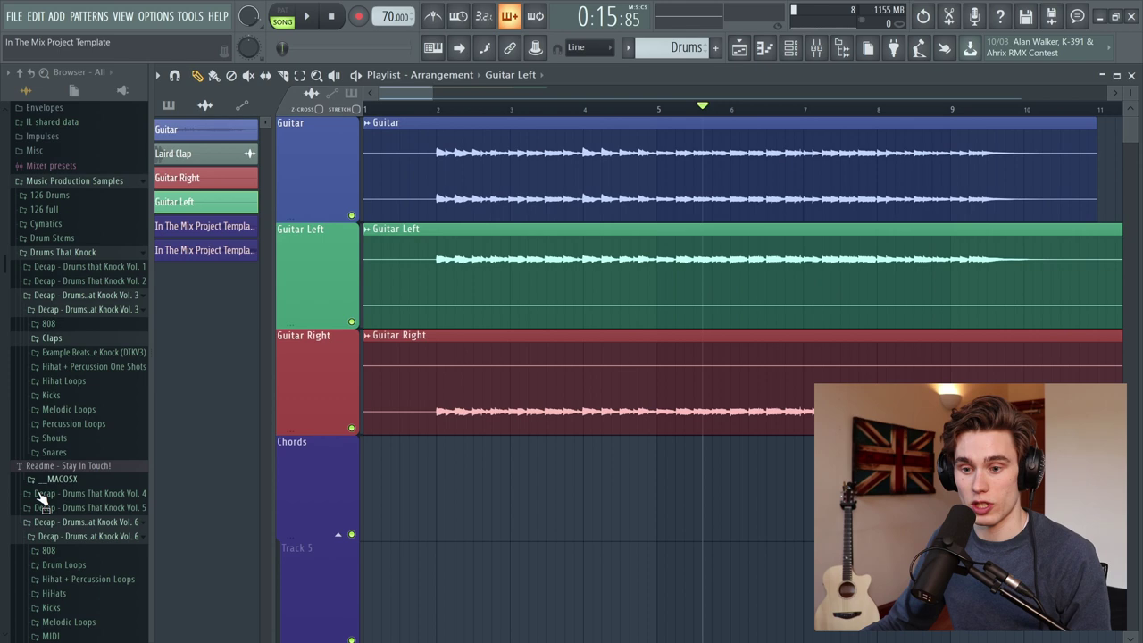
- Drop the 5claps Clap sample onto the Chords track and set its waveform to multichannel view
{"action": "left_click", "coordinate": [90, 338]}
{"action": "left_click_drag", "start_coordinate": [70, 358], "coordinate": [467, 489]}
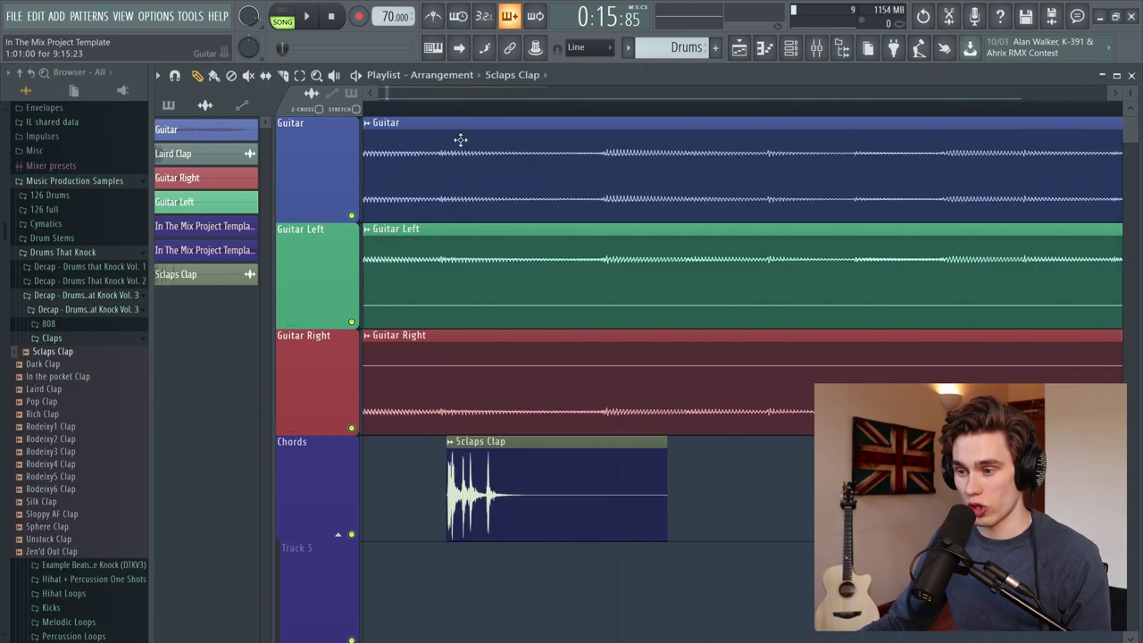
{"action": "scroll", "coordinate": [541, 287], "scroll_direction": "down", "scroll_amount": 1}
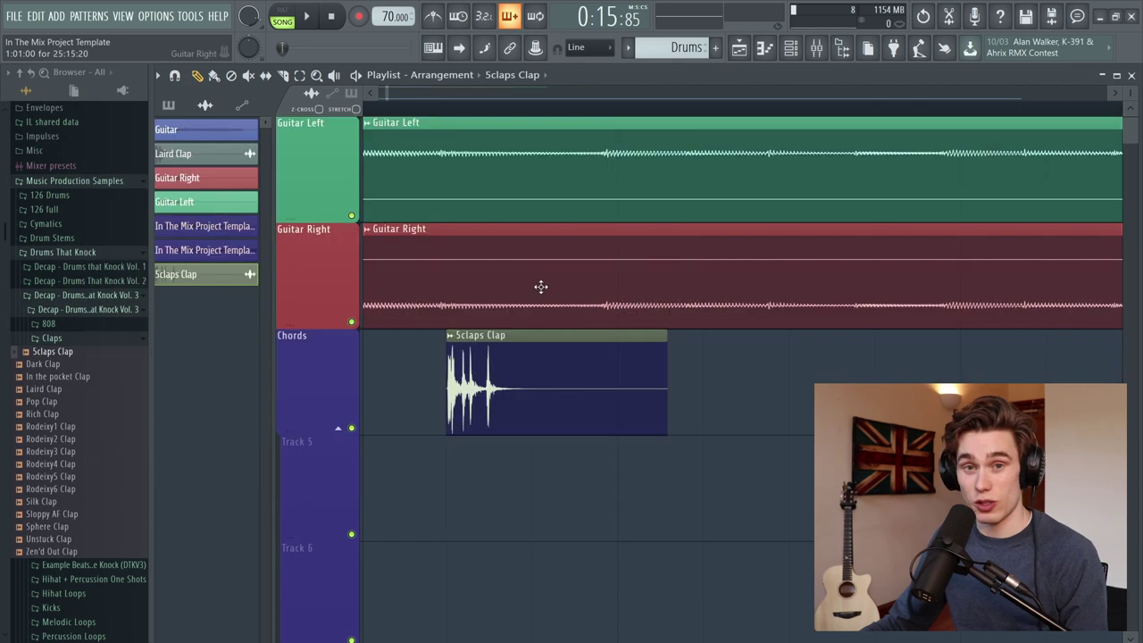
{"action": "double_click", "coordinate": [527, 375]}
{"action": "right_click", "coordinate": [247, 402]}
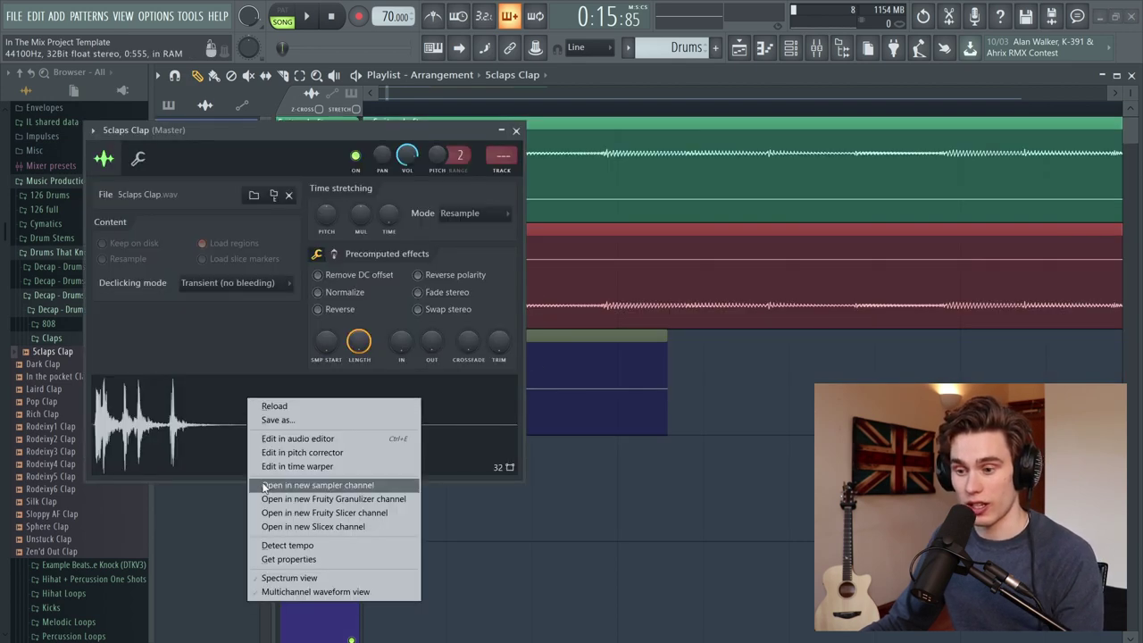
{"action": "left_click", "coordinate": [298, 591]}
{"action": "left_click", "coordinate": [516, 130]}
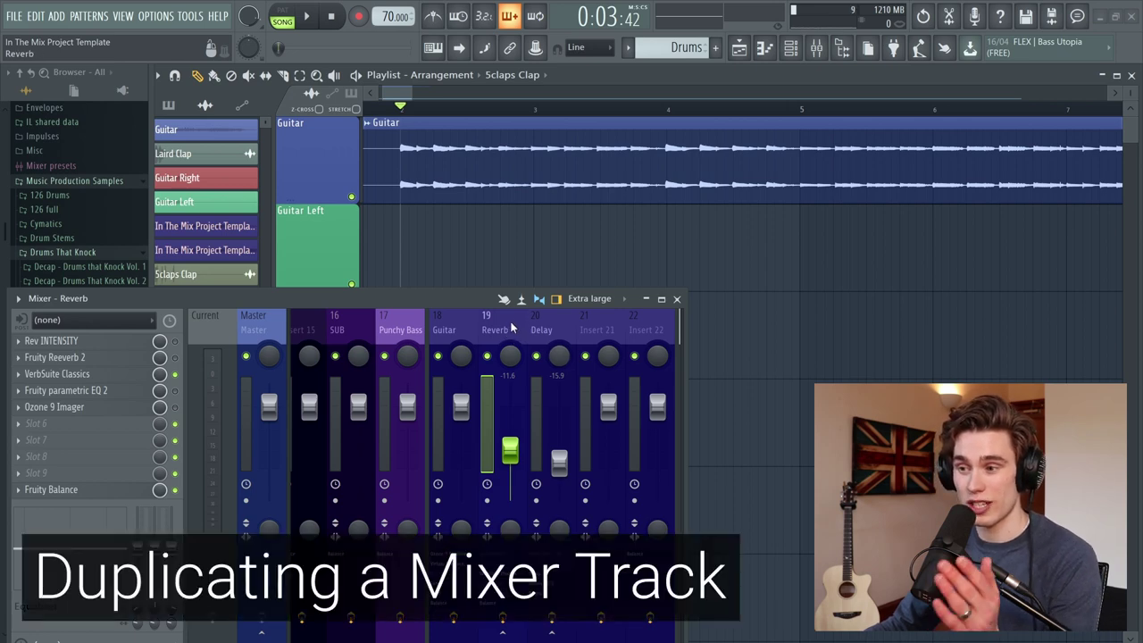
- Select the Guitar mixer track 21, open its options menu, and export its state for reuse
{"action": "left_click", "coordinate": [448, 318]}
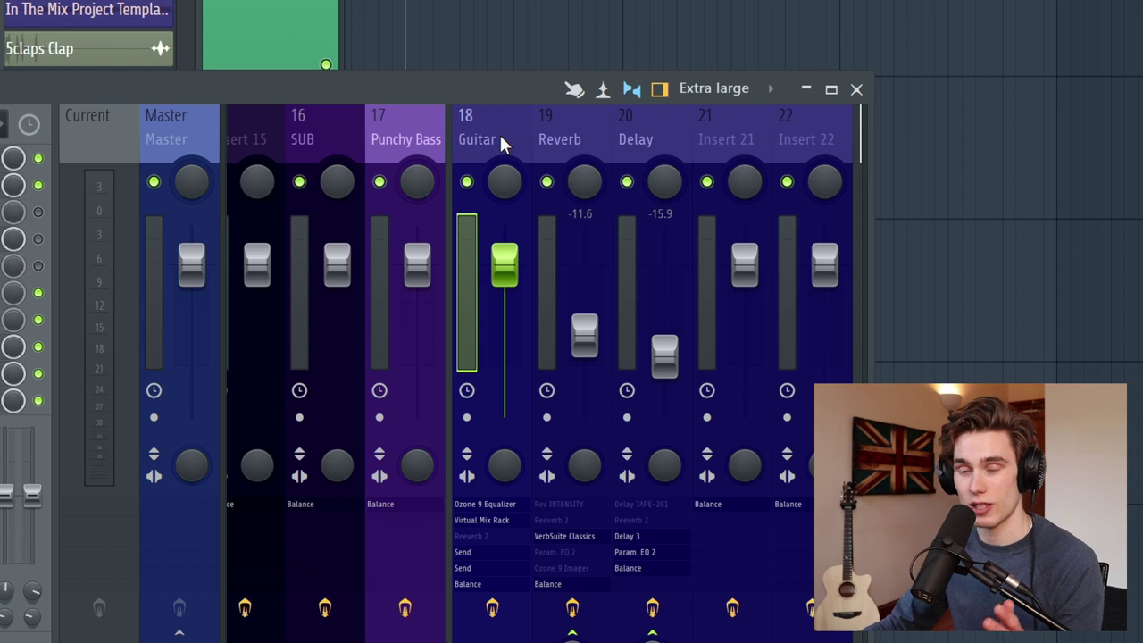
{"action": "right_click", "coordinate": [501, 138]}
{"action": "mouse_move", "coordinate": [627, 192]}
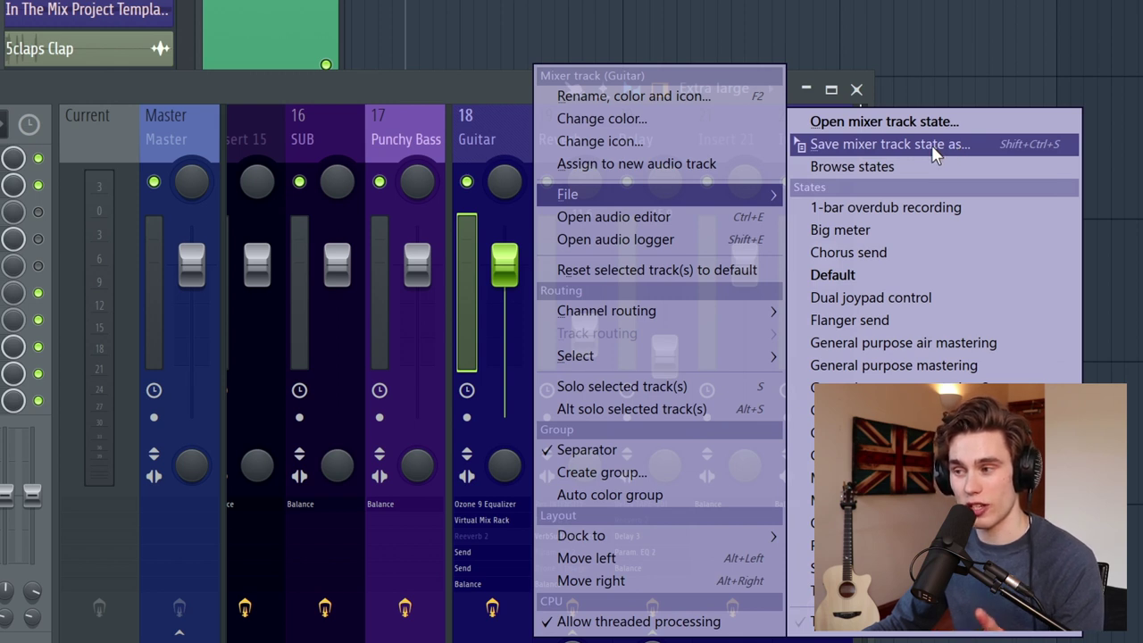
{"action": "left_click_drag", "start_coordinate": [931, 145], "coordinate": [733, 132]}
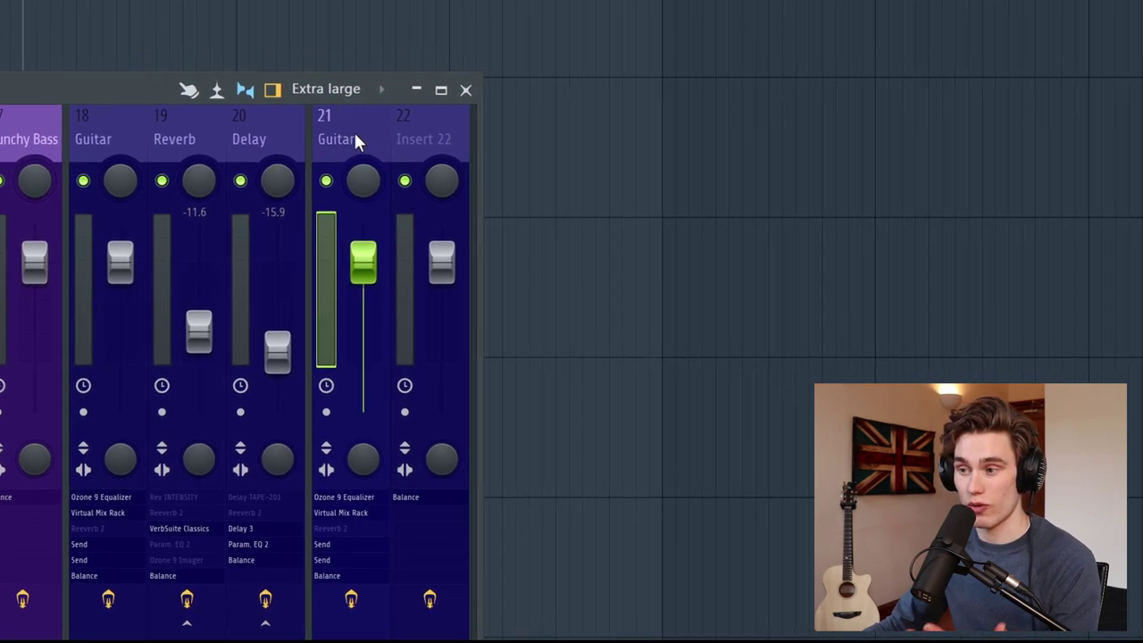
{"action": "right_click", "coordinate": [650, 141]}
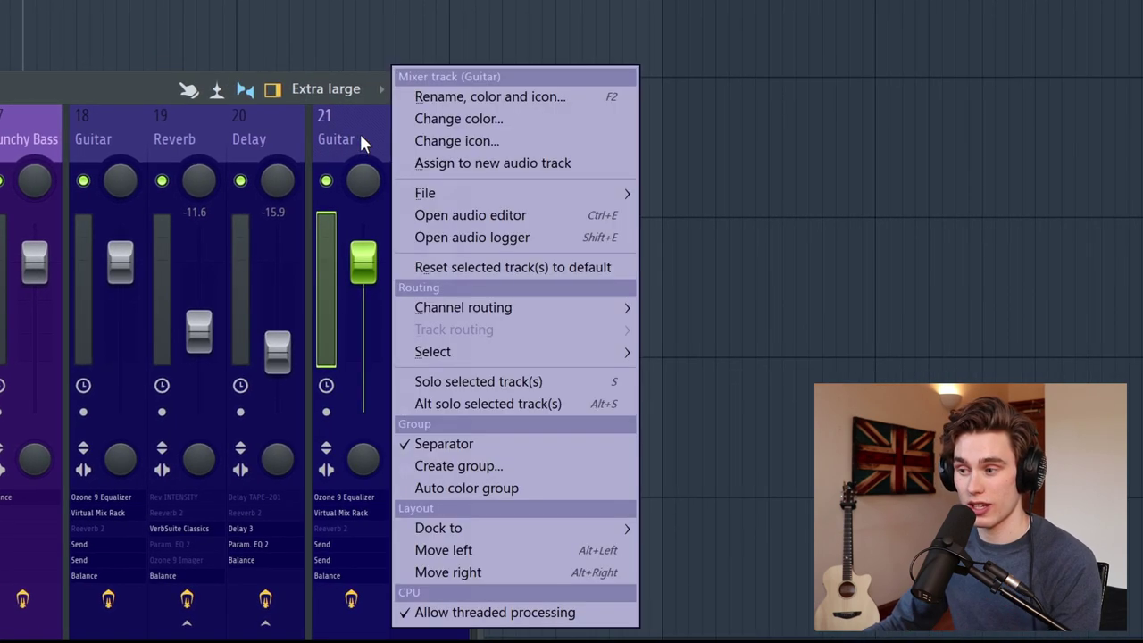
{"action": "left_click", "coordinate": [436, 446]}
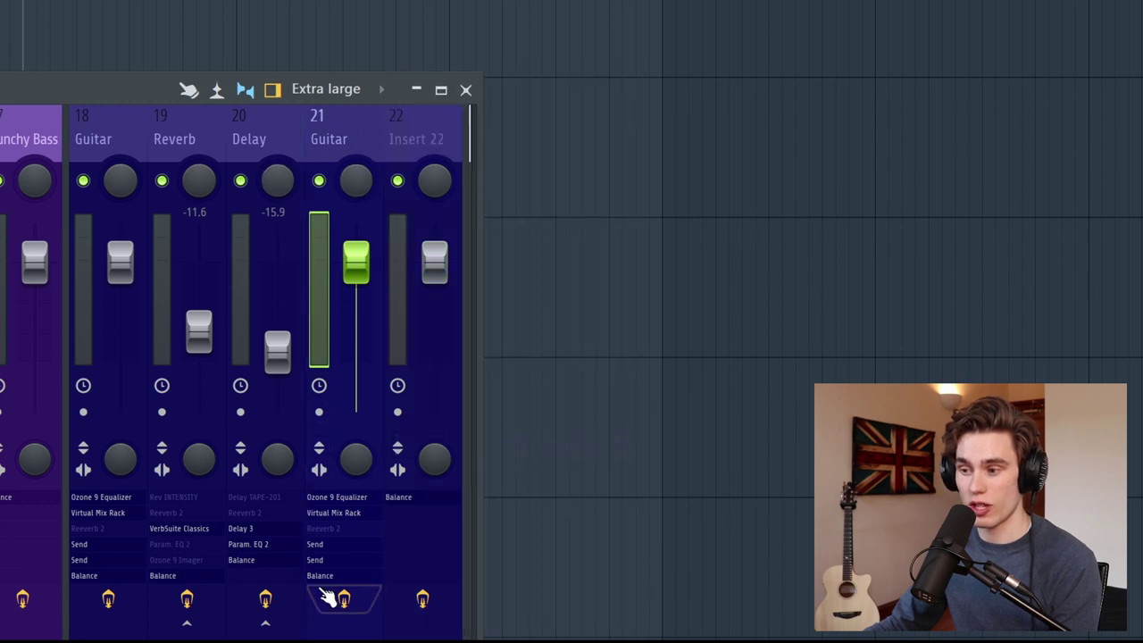
{"action": "right_click", "coordinate": [333, 142]}
{"action": "left_click", "coordinate": [482, 440]}
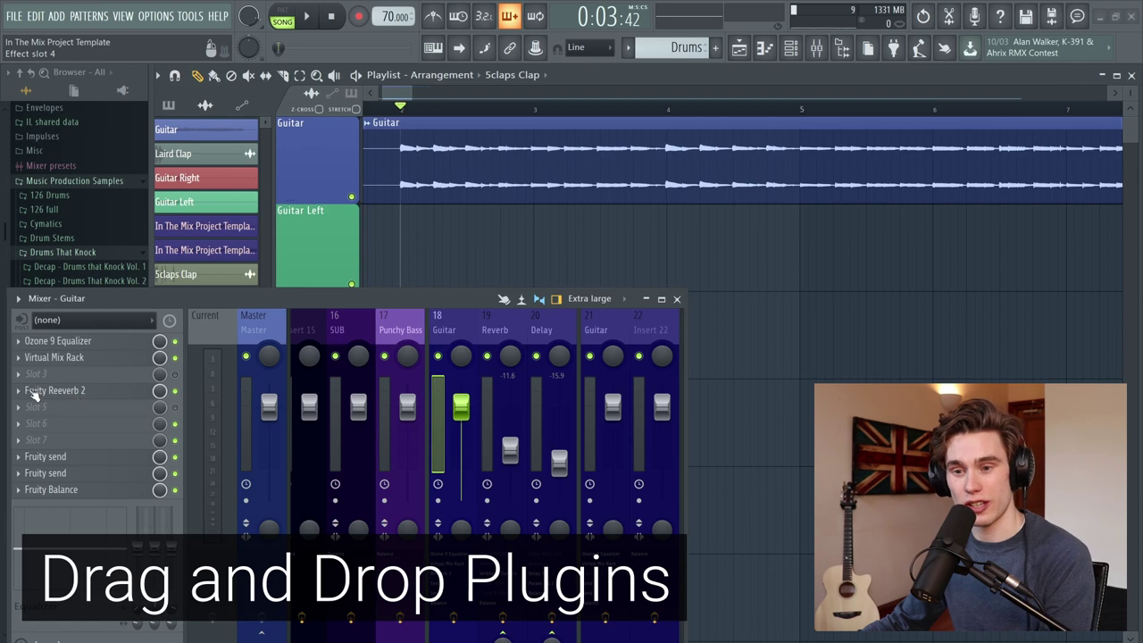
- Drag the Guitar track's Fruity Reeverb 2 as a preset onto the SUB mixer track, then close the reverb window
{"action": "left_click", "coordinate": [31, 393]}
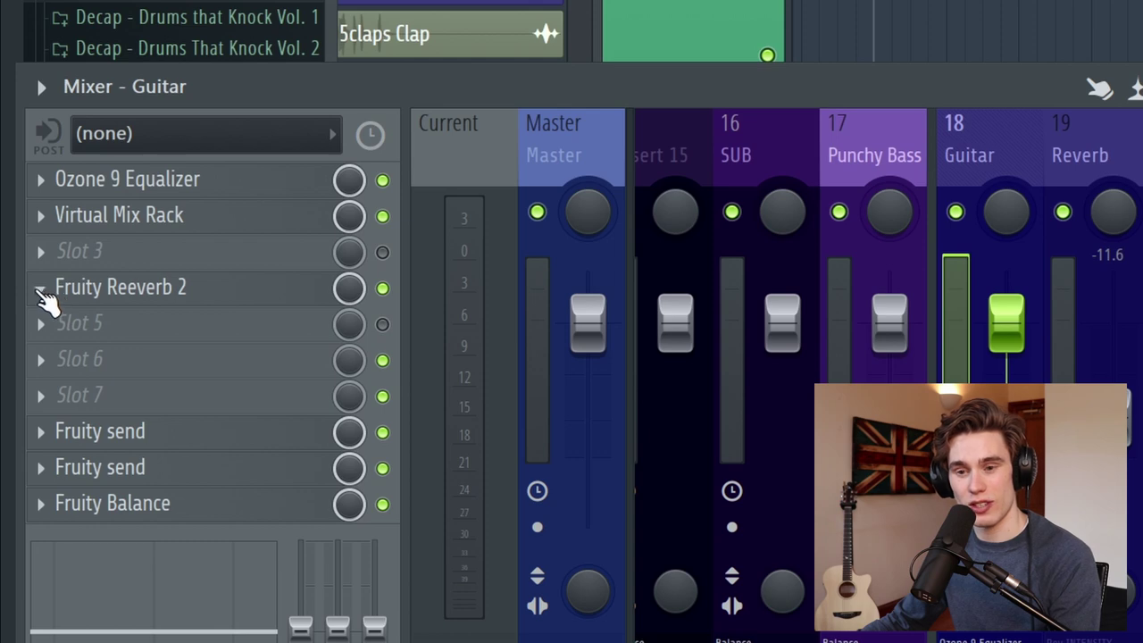
{"action": "left_click", "coordinate": [39, 288]}
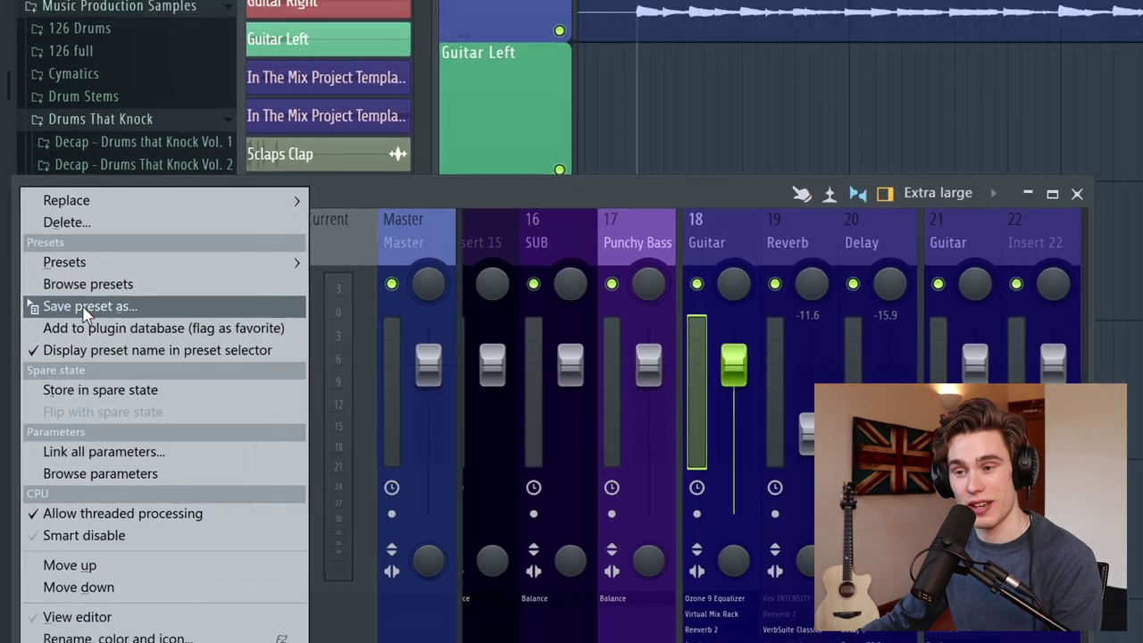
{"action": "left_click_drag", "start_coordinate": [85, 308], "coordinate": [1037, 413]}
{"action": "left_click_drag", "start_coordinate": [653, 437], "coordinate": [335, 337]}
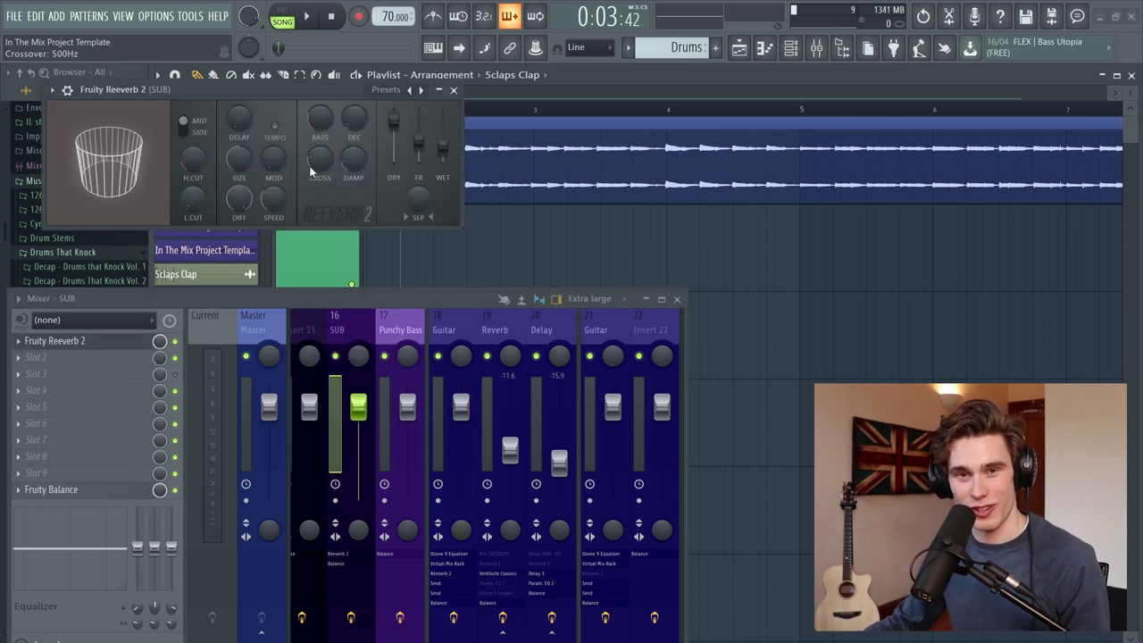
{"action": "left_click", "coordinate": [453, 91]}
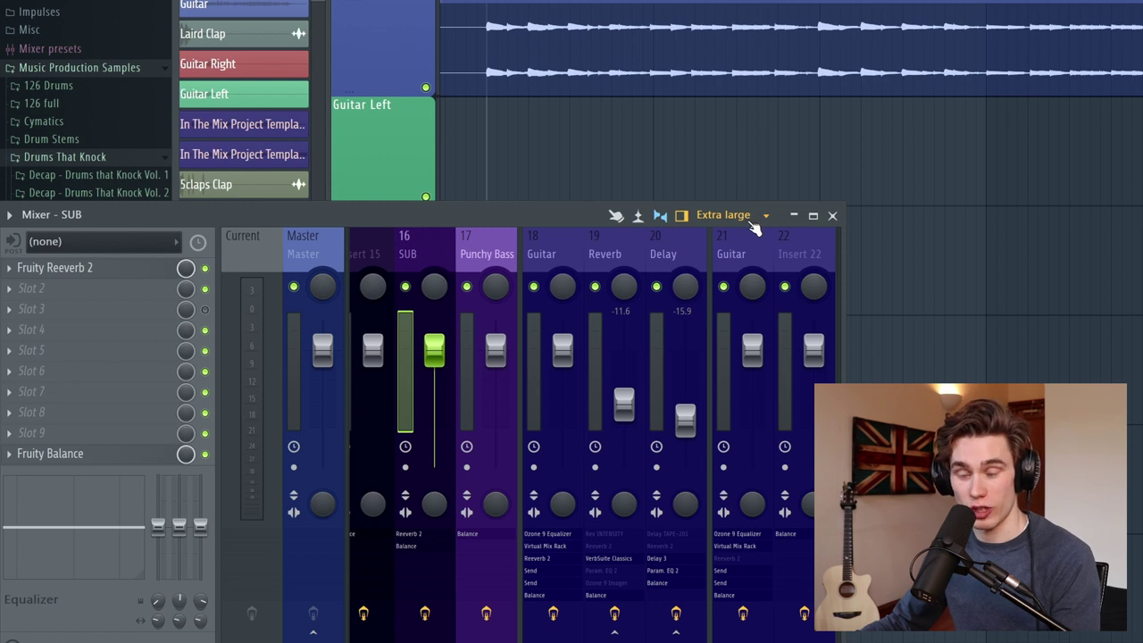
{"action": "left_click", "coordinate": [753, 225]}
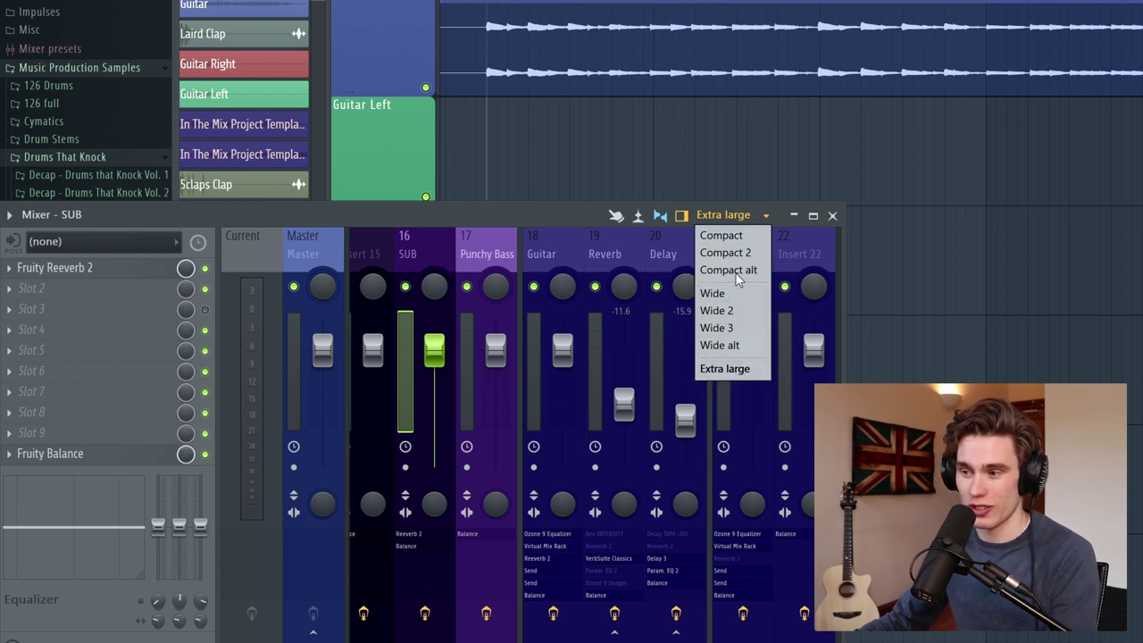
{"action": "left_click", "coordinate": [737, 373]}
{"action": "left_click", "coordinate": [753, 225]}
{"action": "left_click", "coordinate": [739, 369]}
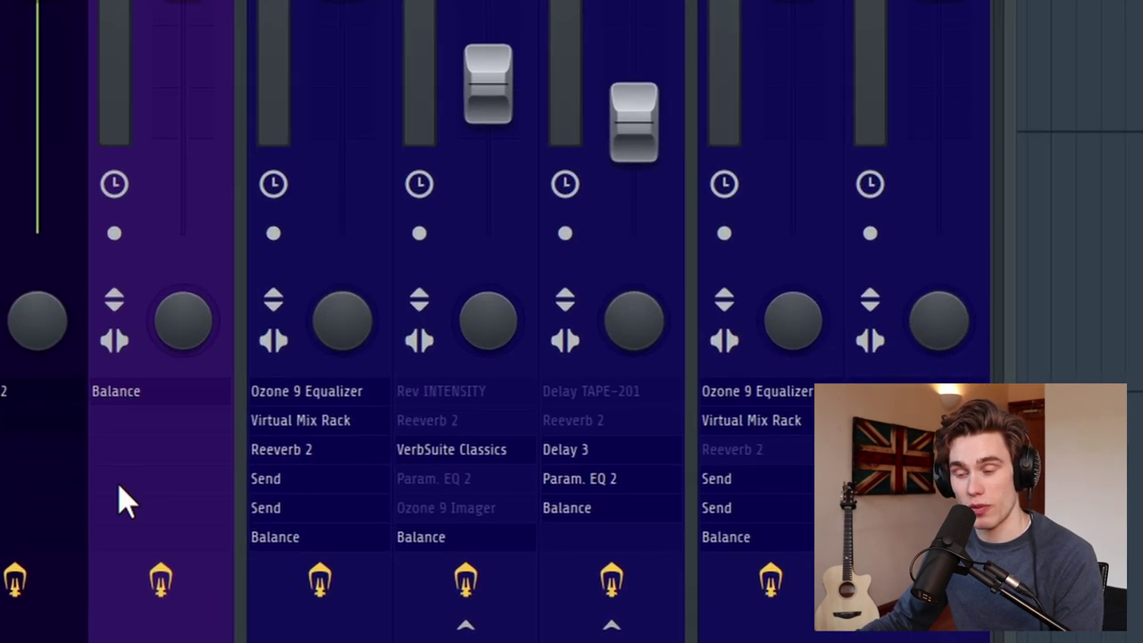
{"action": "scroll", "coordinate": [496, 322], "scroll_direction": "left", "scroll_amount": 2}
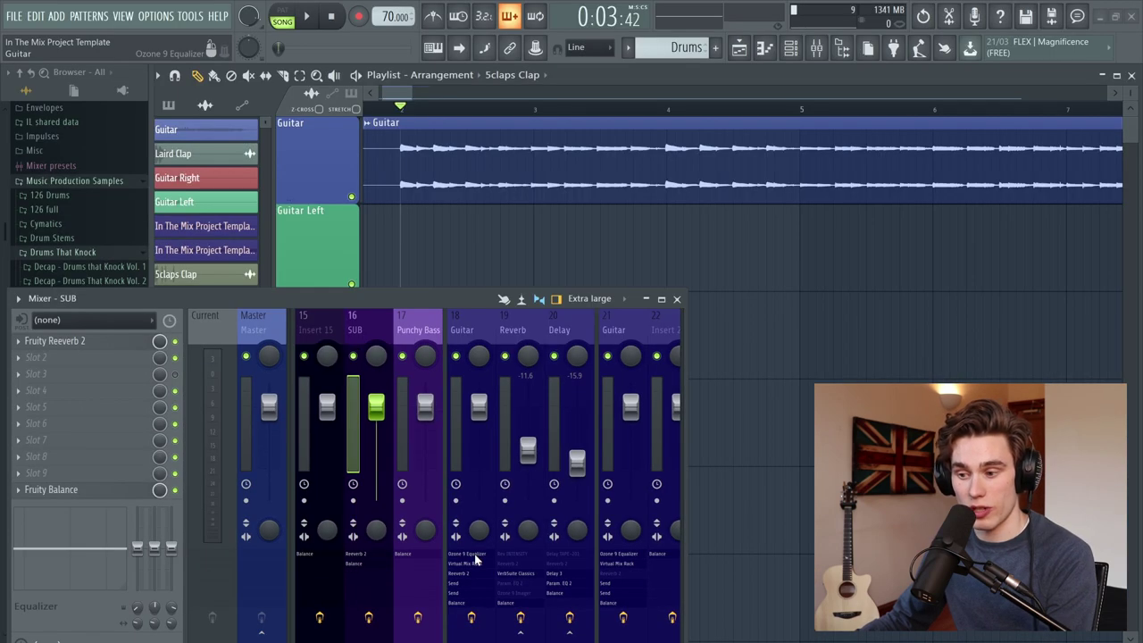
{"action": "left_click", "coordinate": [474, 554]}
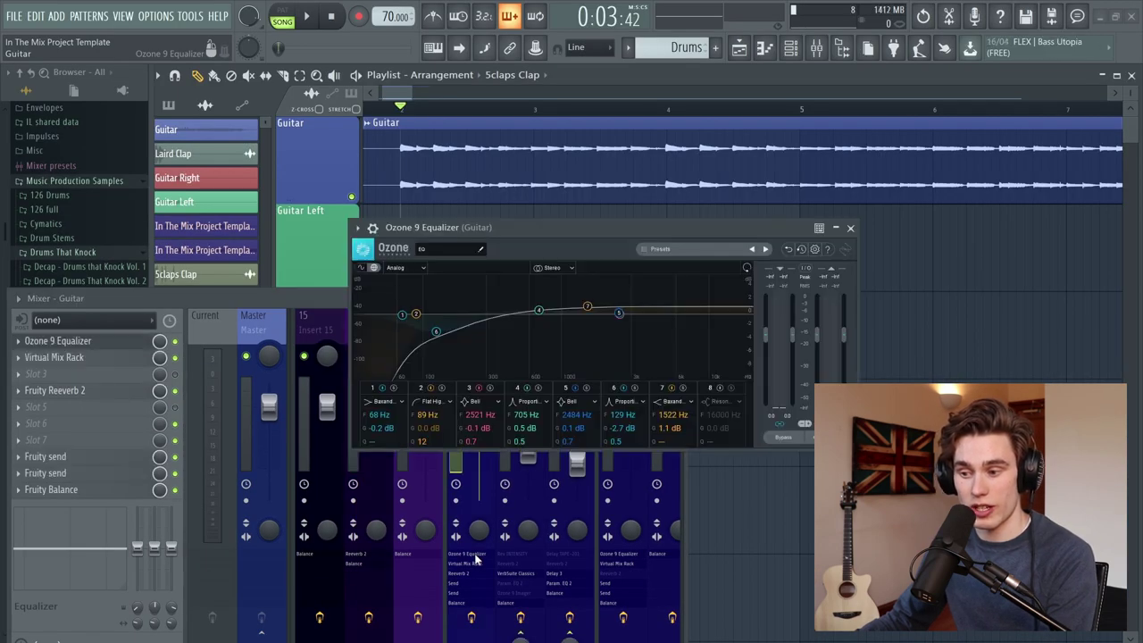
{"action": "left_click", "coordinate": [521, 574]}
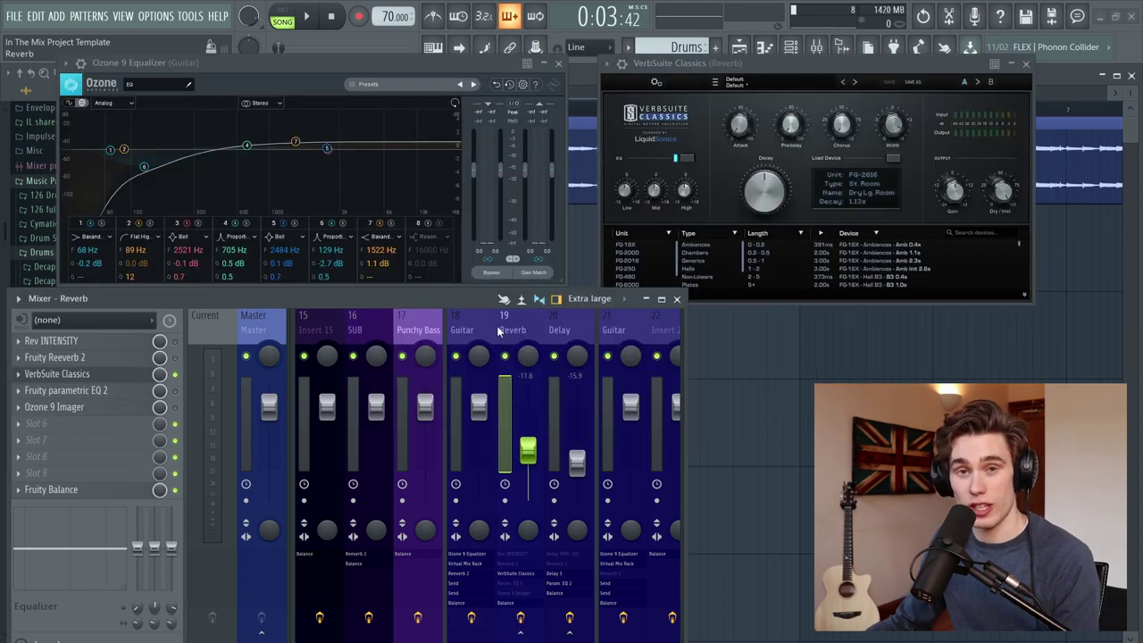
{"action": "left_click", "coordinate": [478, 328]}
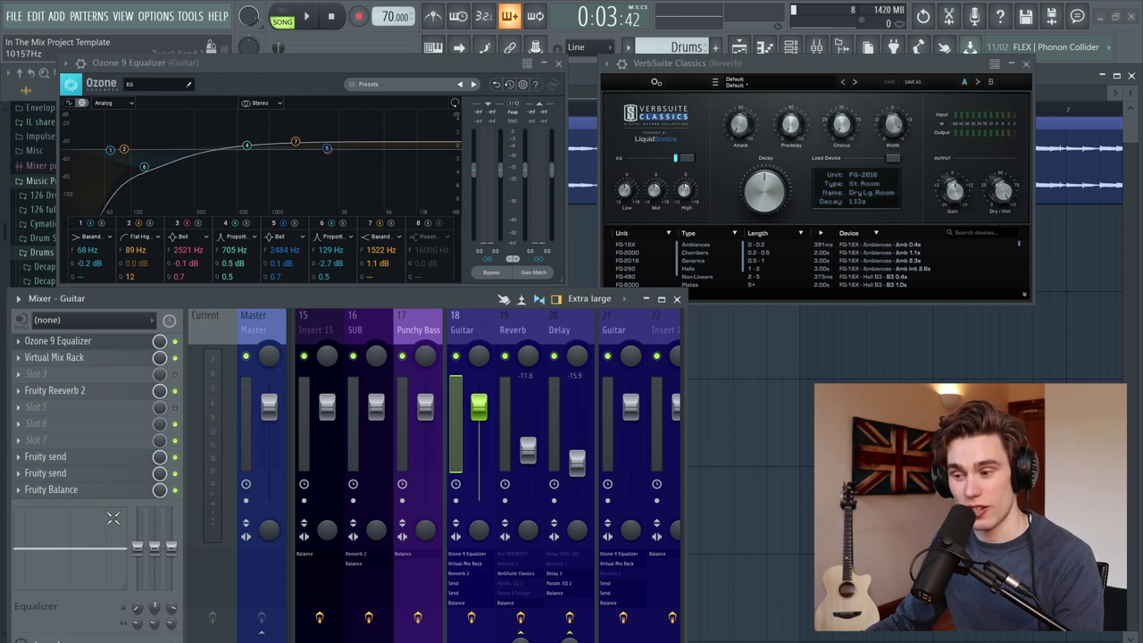
{"action": "left_click", "coordinate": [527, 573]}
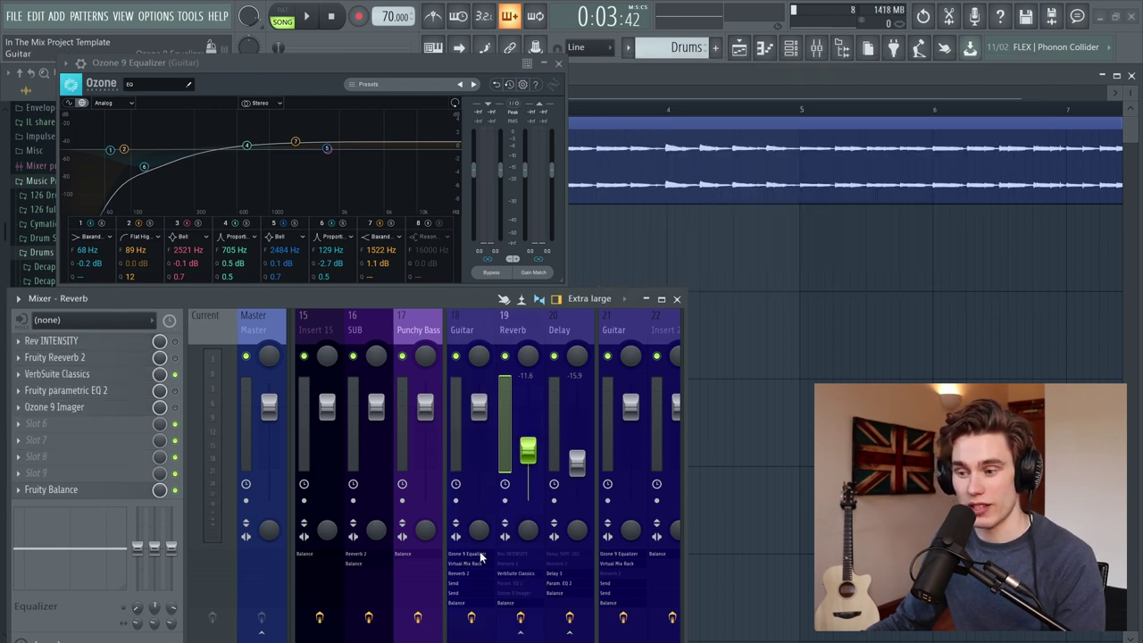
{"action": "left_click", "coordinate": [480, 556]}
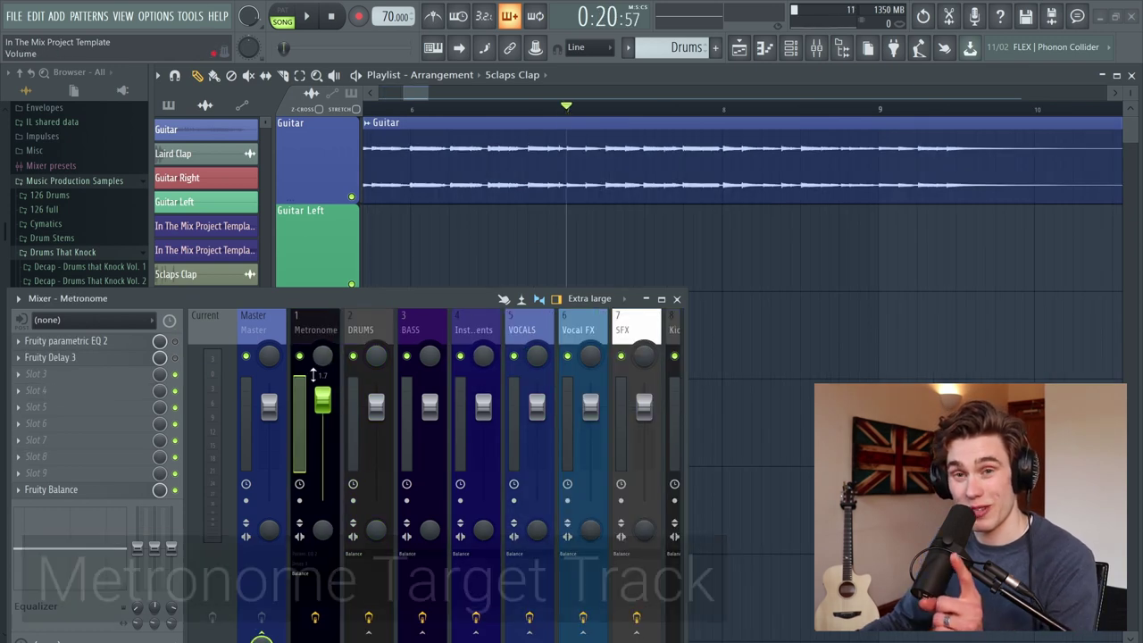
- Turn on the metronome and play the project briefly to hear the click
{"action": "left_click", "coordinate": [435, 19]}
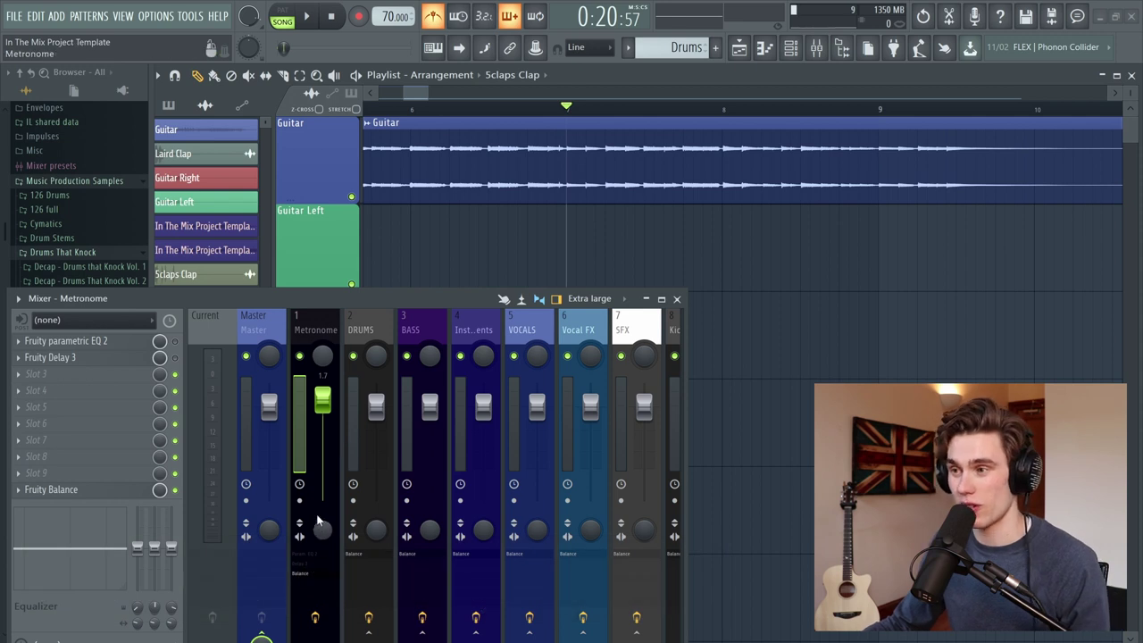
{"action": "key", "text": "space"}
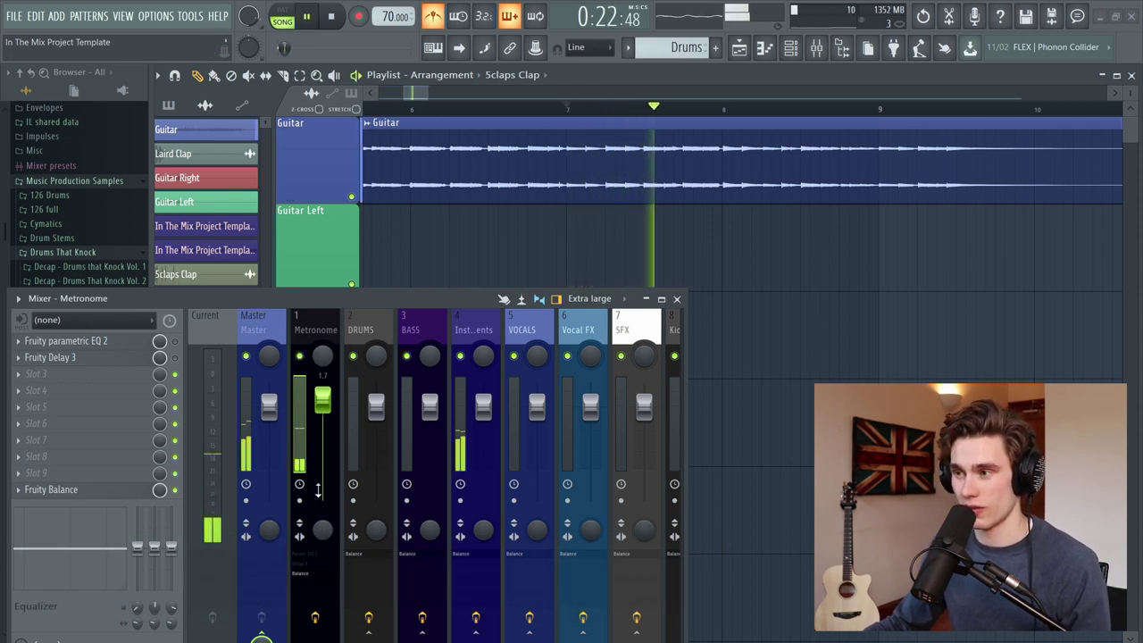
{"action": "key", "text": "space"}
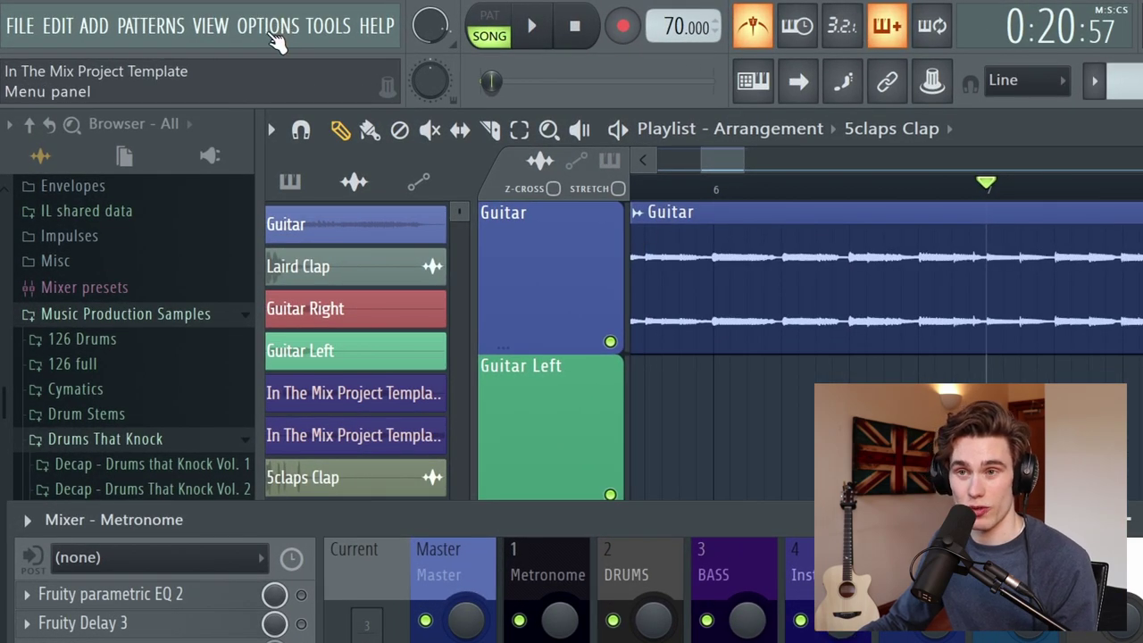
- Change the Preview mixer track in Audio settings from 23 to 1, then close settings
{"action": "left_click", "coordinate": [271, 32]}
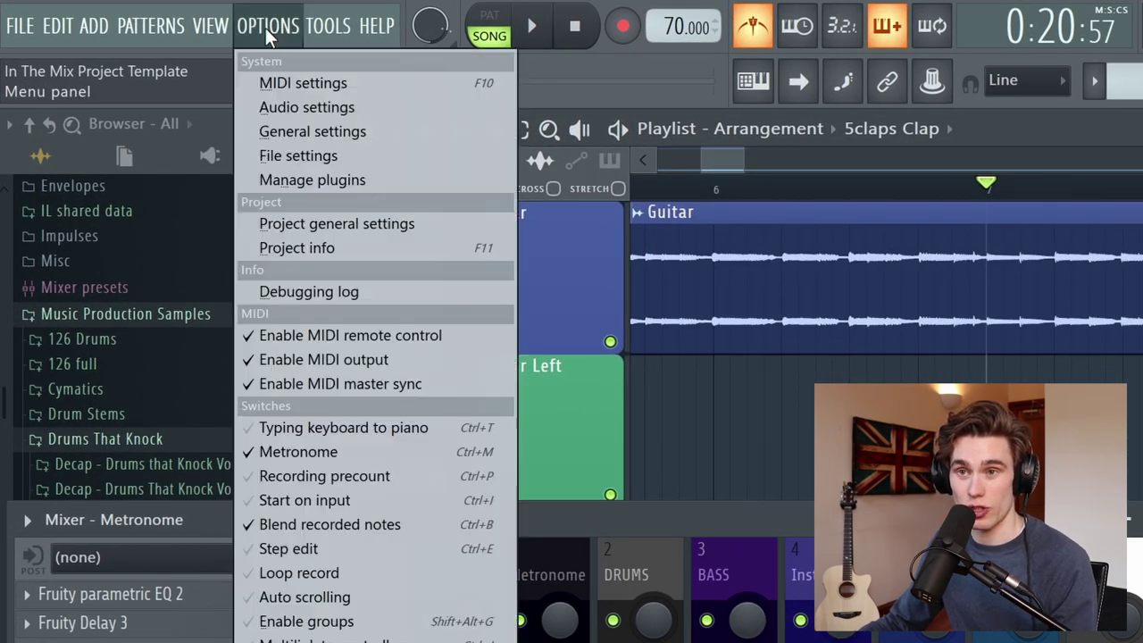
{"action": "left_click", "coordinate": [336, 108]}
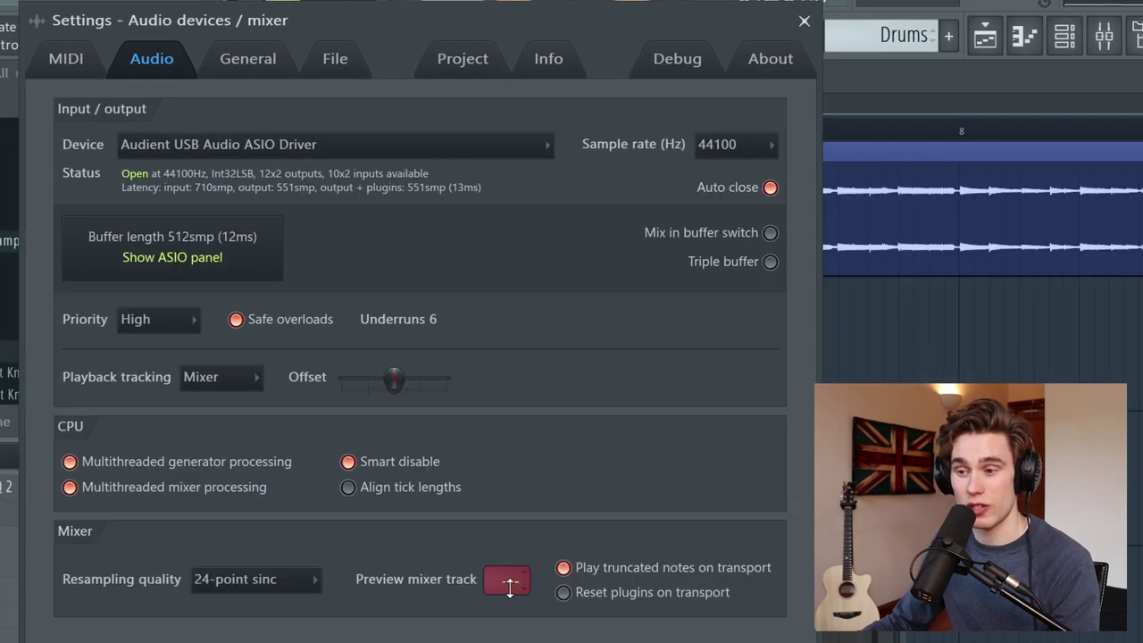
{"action": "left_click_drag", "start_coordinate": [1097, 642], "coordinate": [1097, 642]}
{"action": "mouse_move", "coordinate": [506, 580]}
{"action": "left_mouse_down"}
{"action": "mouse_move", "coordinate": [506, 555]}
{"action": "mouse_move", "coordinate": [506, 583]}
{"action": "left_mouse_up"}
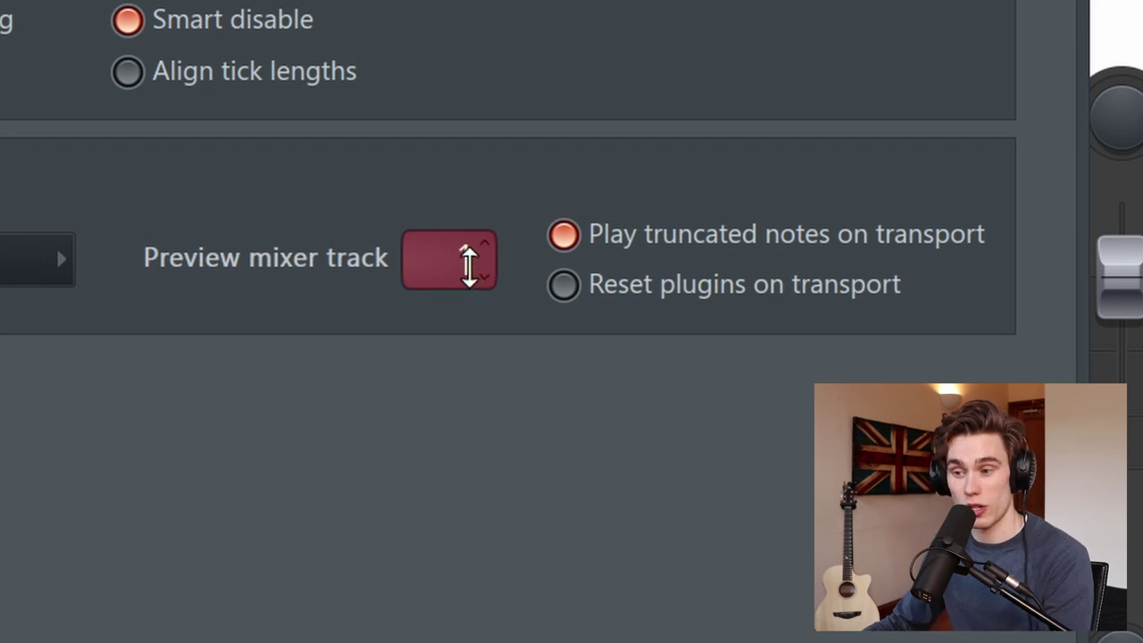
{"action": "left_click_drag", "start_coordinate": [468, 265], "coordinate": [510, 345]}
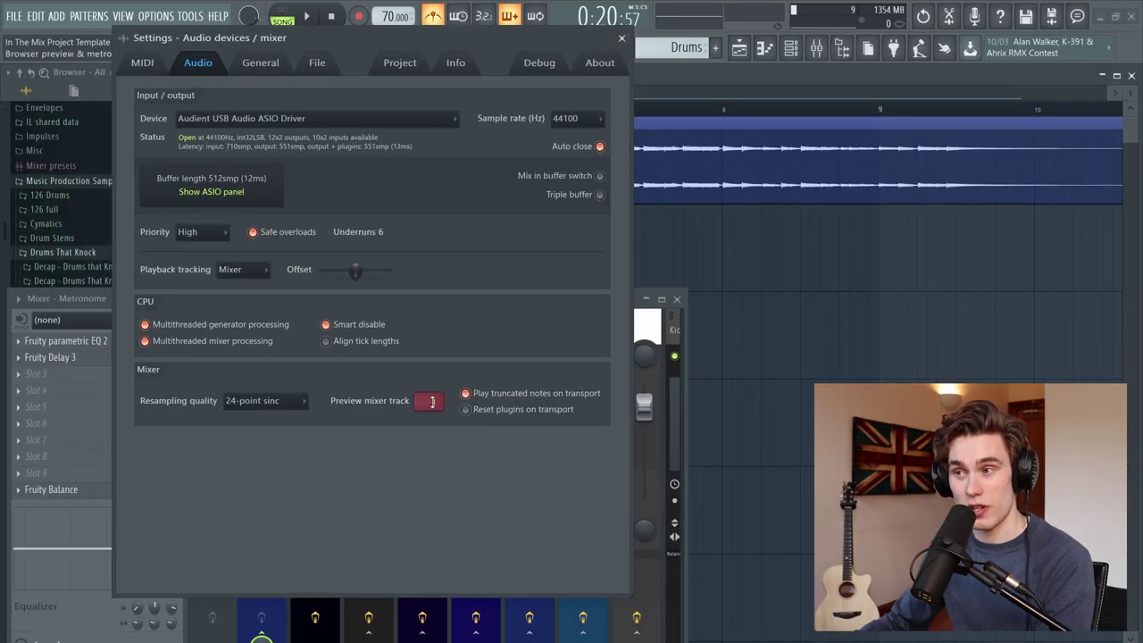
{"action": "left_click", "coordinate": [622, 38]}
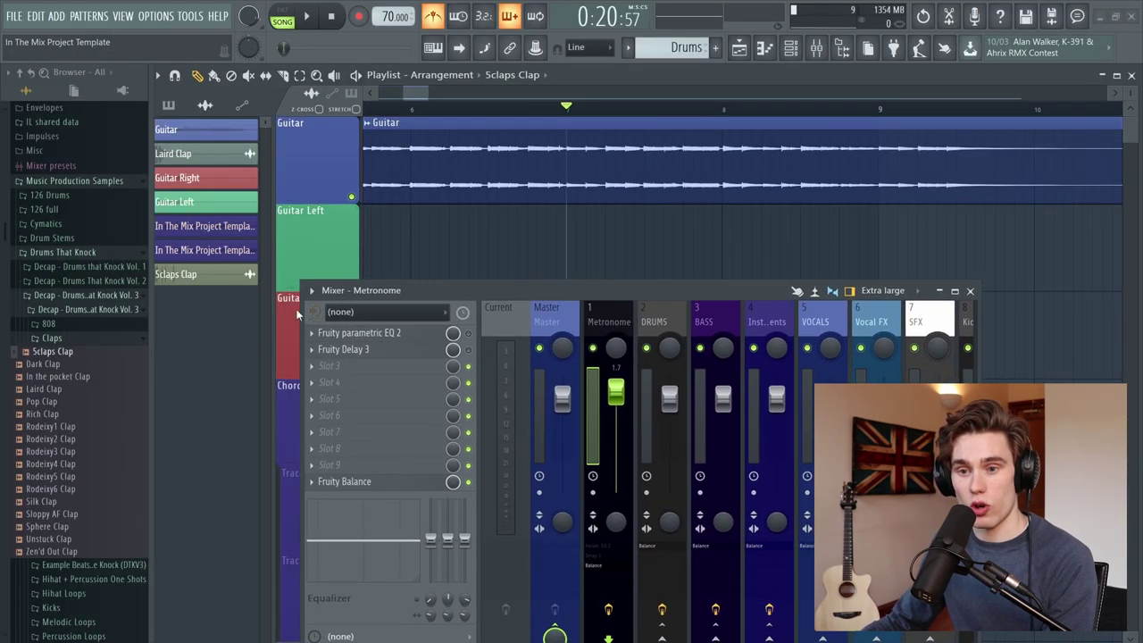
- Preview the Dark Clap and Laird Clap samples through the Metronome mixer track
{"action": "left_click", "coordinate": [59, 363]}
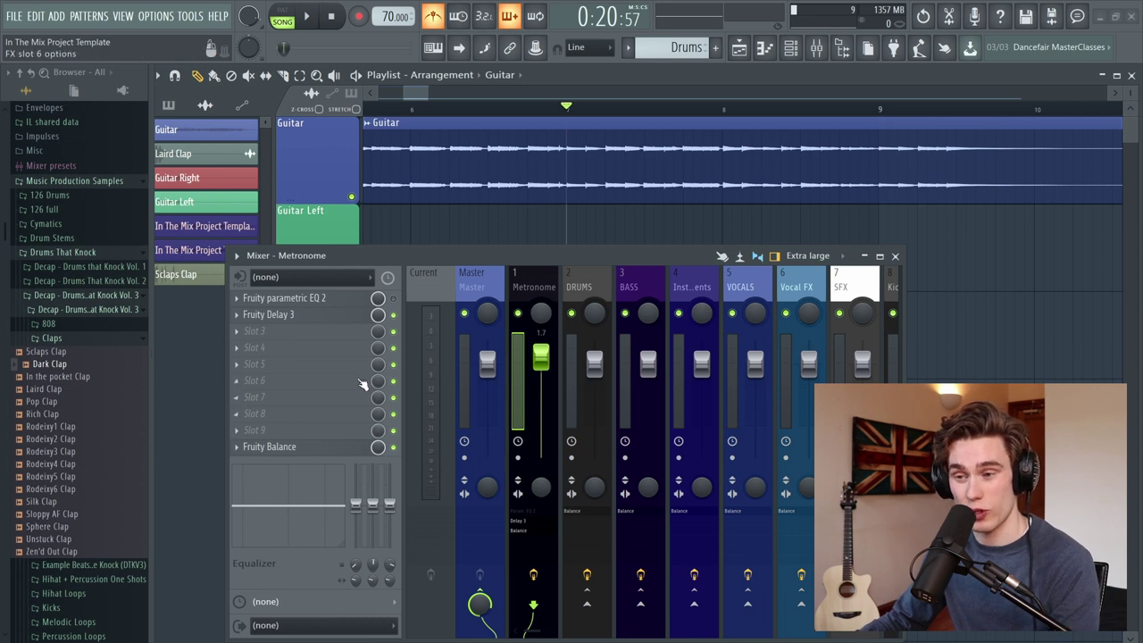
{"action": "left_click", "coordinate": [63, 389]}
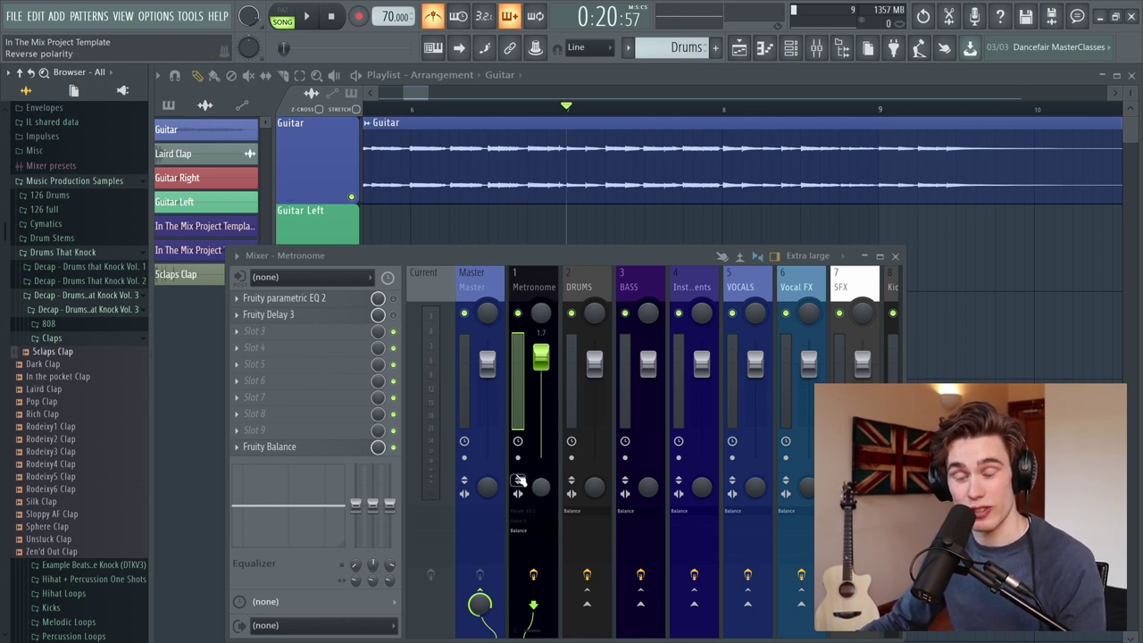
{"action": "left_click", "coordinate": [56, 389]}
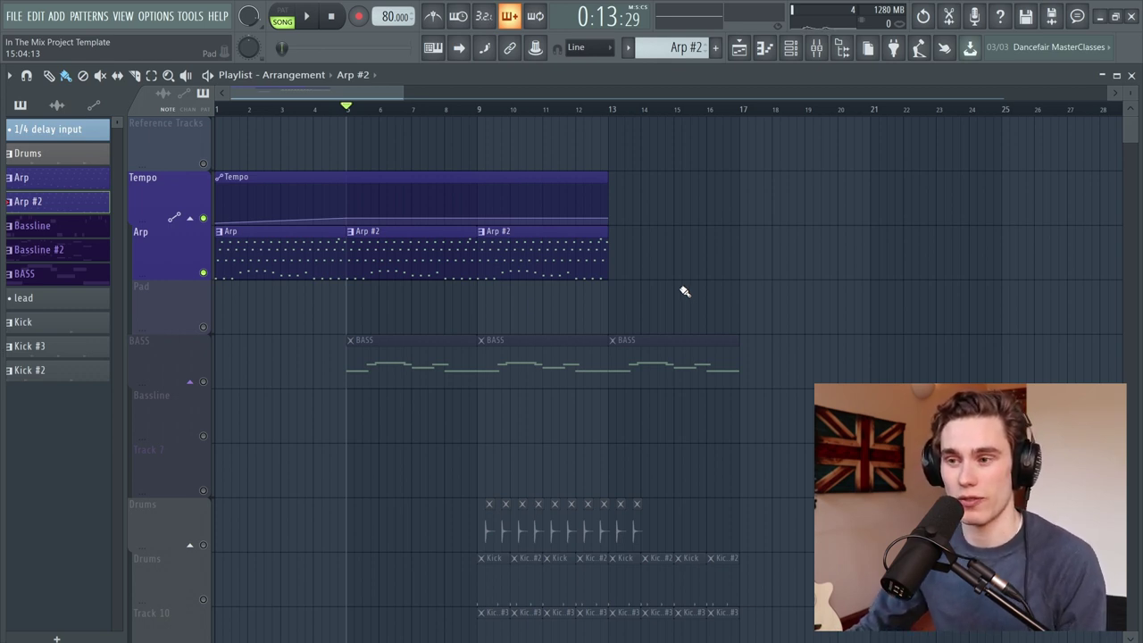
- Solo the Arp track and listen to it briefly
{"action": "right_click", "coordinate": [205, 273]}
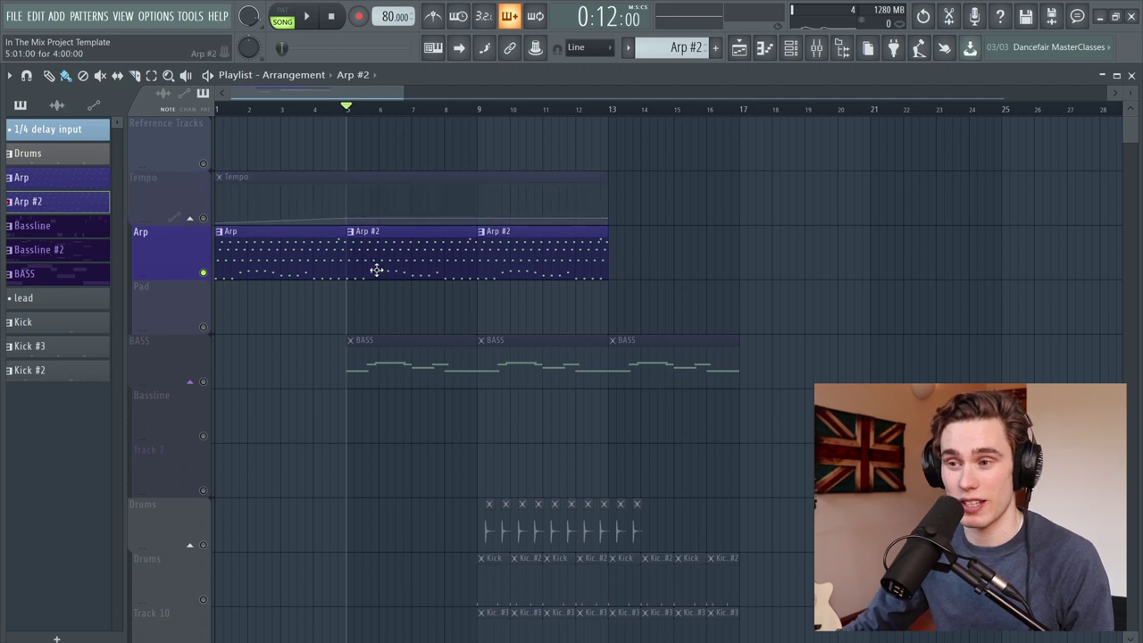
{"action": "key", "text": "space"}
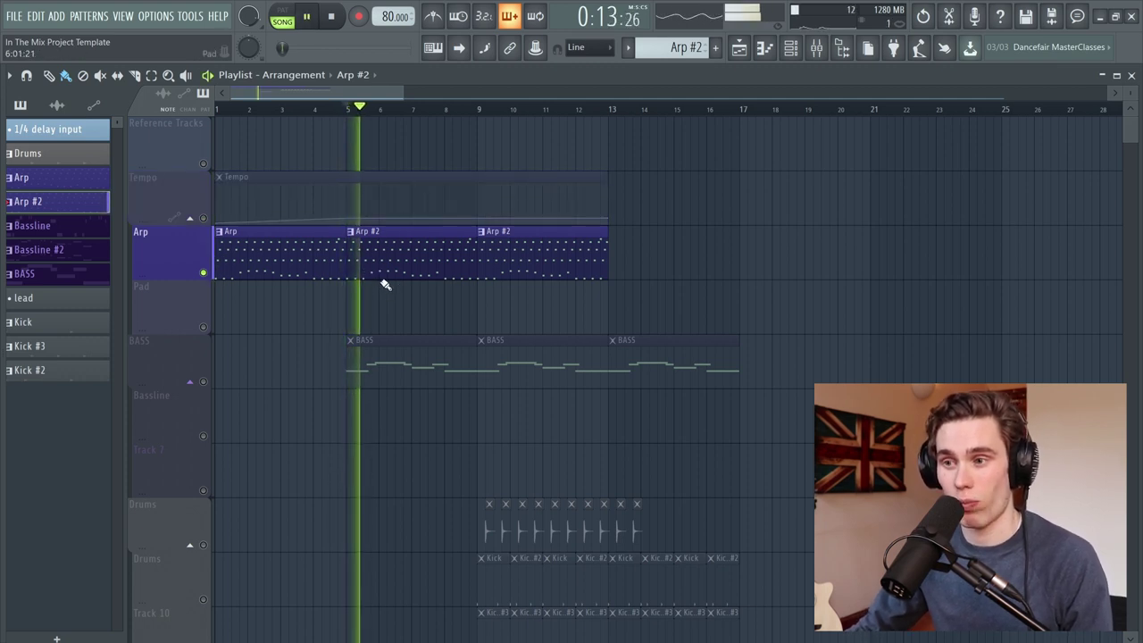
{"action": "key", "text": "space"}
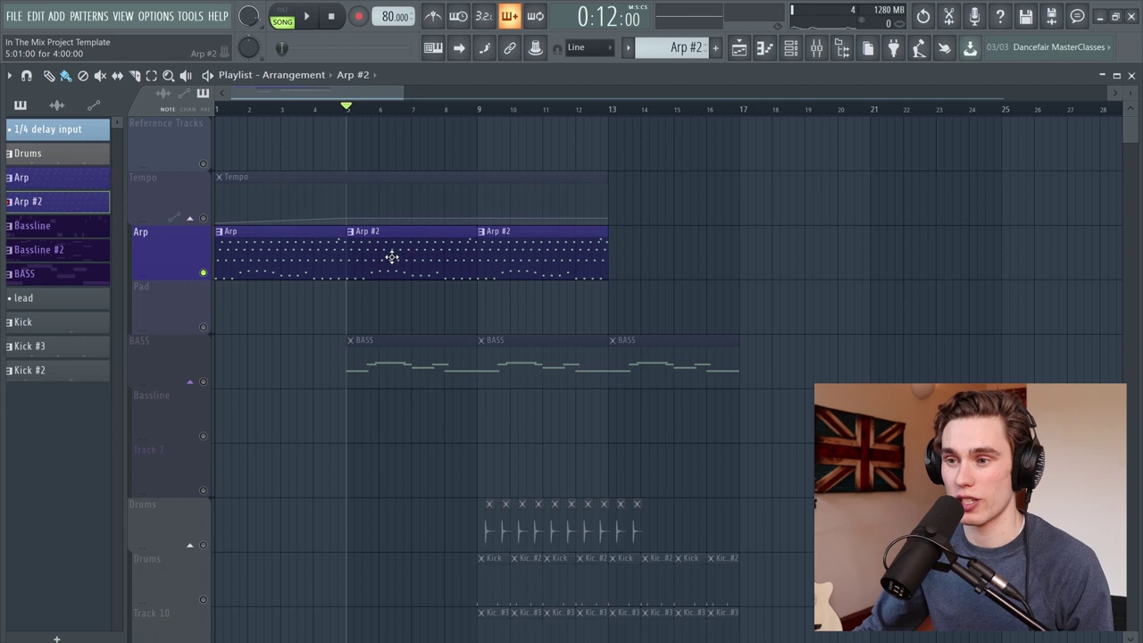
- Raise every note in the Arp #2 pattern by one octave (12 semitones)
{"action": "double_click", "coordinate": [386, 251]}
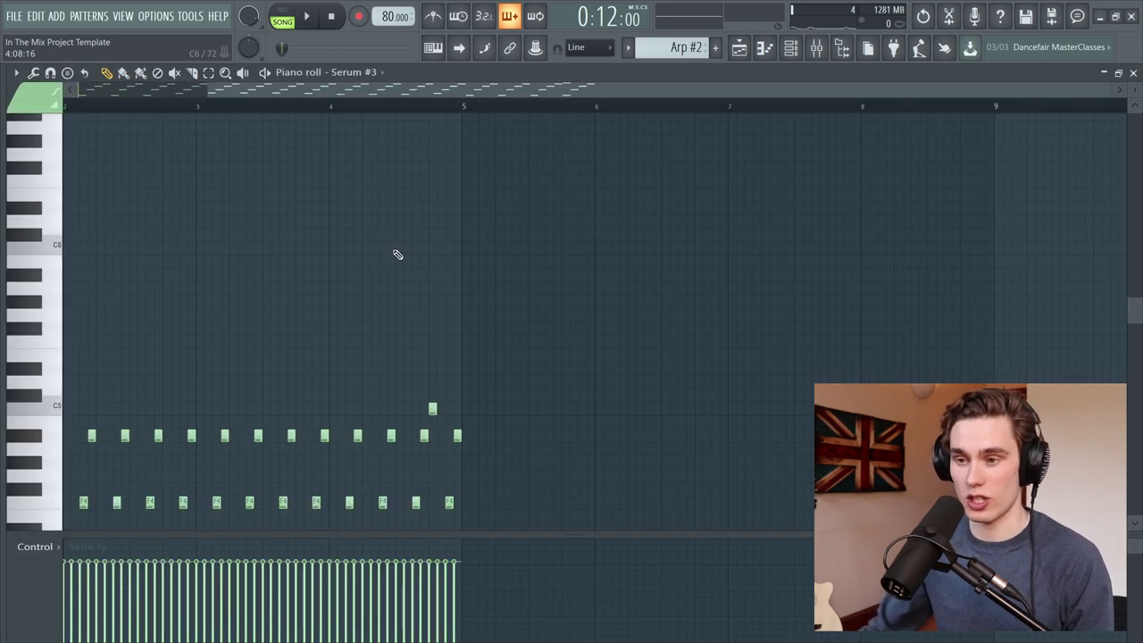
{"action": "scroll", "coordinate": [404, 254], "scroll_direction": "down", "scroll_amount": 4}
{"action": "key", "text": "ctrl+a"}
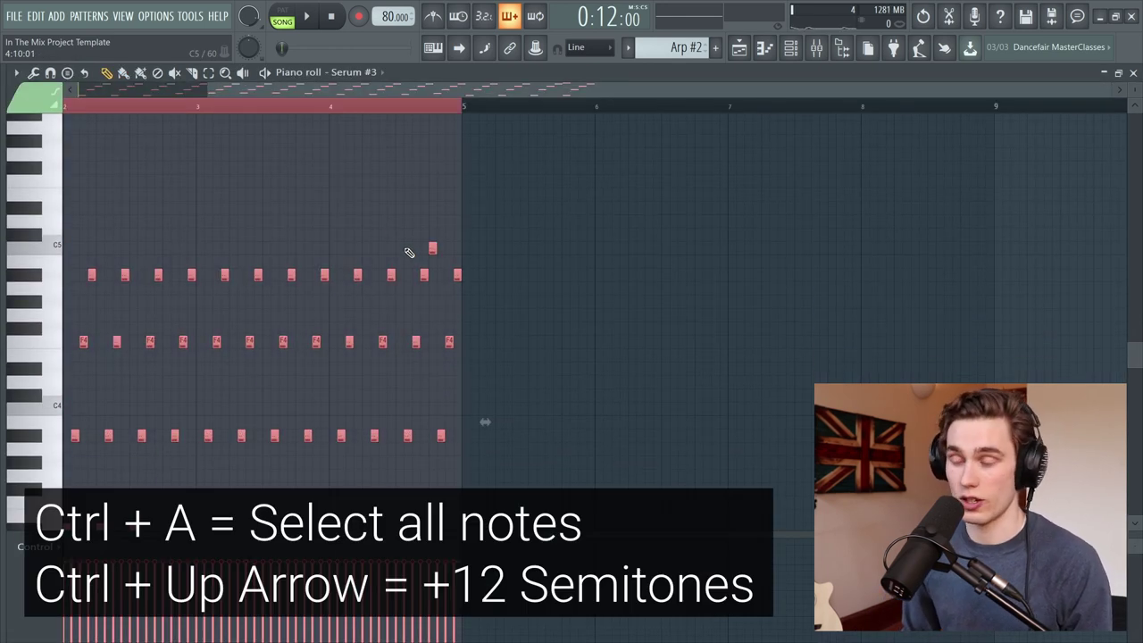
{"action": "key", "text": "ctrl+Up"}
{"action": "key", "text": "ctrl+Up"}
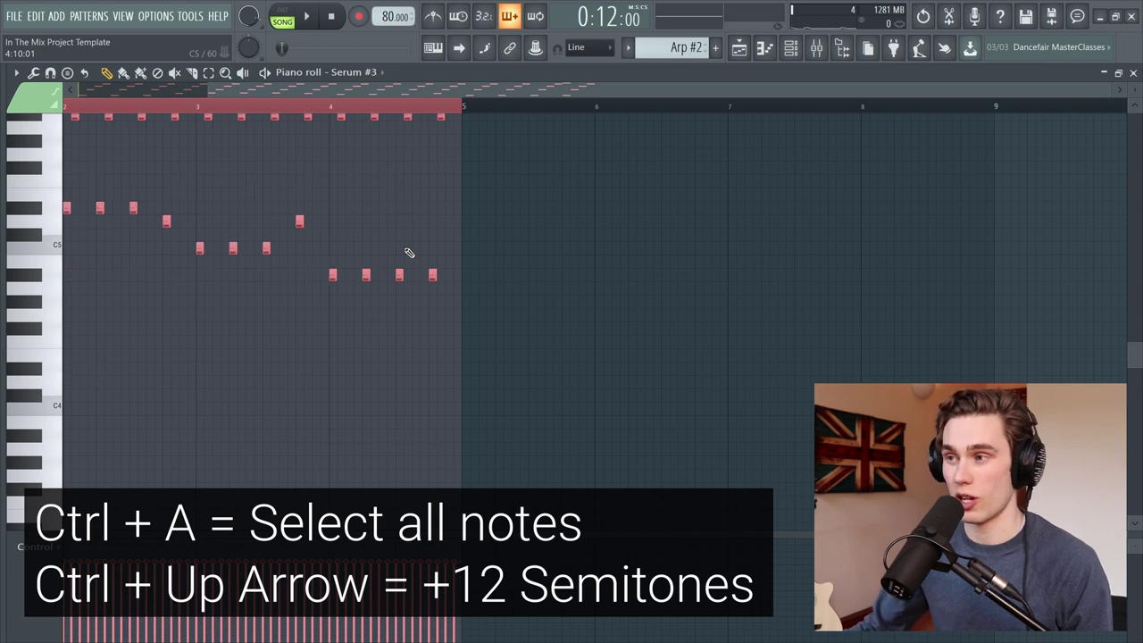
{"action": "scroll", "coordinate": [531, 262], "scroll_direction": "up", "scroll_amount": 5}
{"action": "key", "text": "ctrl+o"}
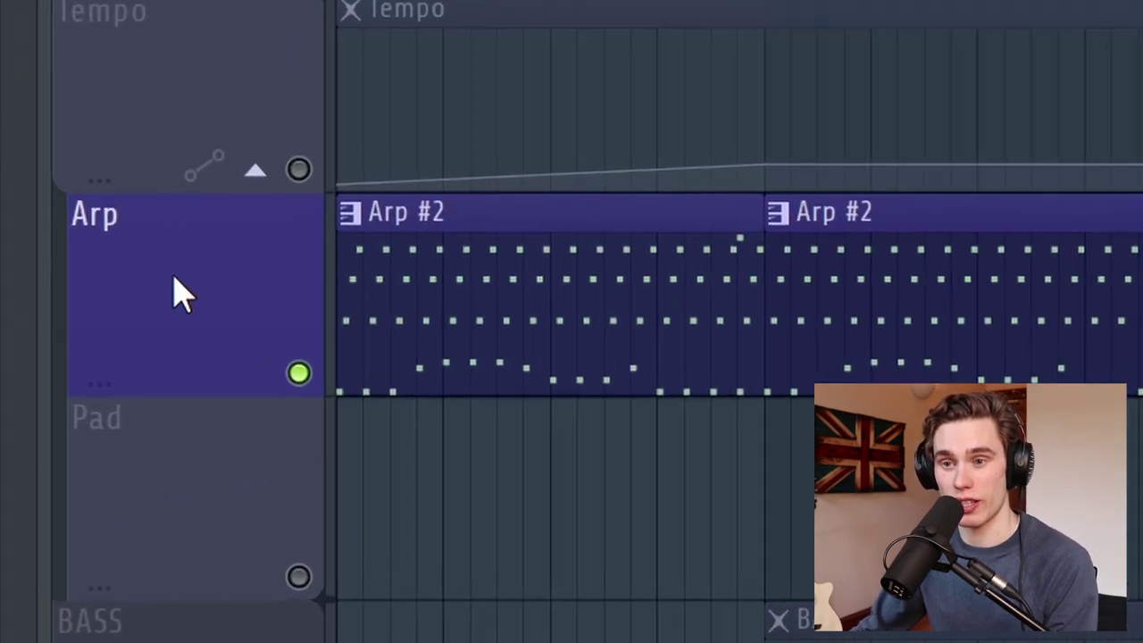
- Consolidate the Arp track to audio from the track start, creating Arp (consolidated) #2
{"action": "right_click", "coordinate": [162, 254]}
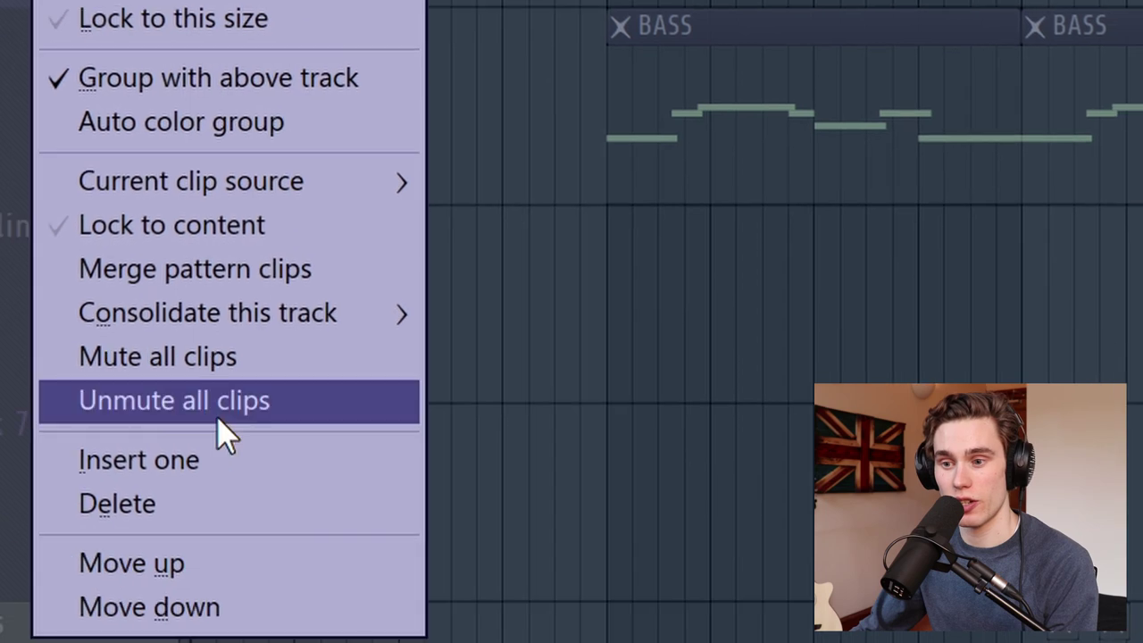
{"action": "mouse_move", "coordinate": [267, 327]}
{"action": "left_click", "coordinate": [597, 317]}
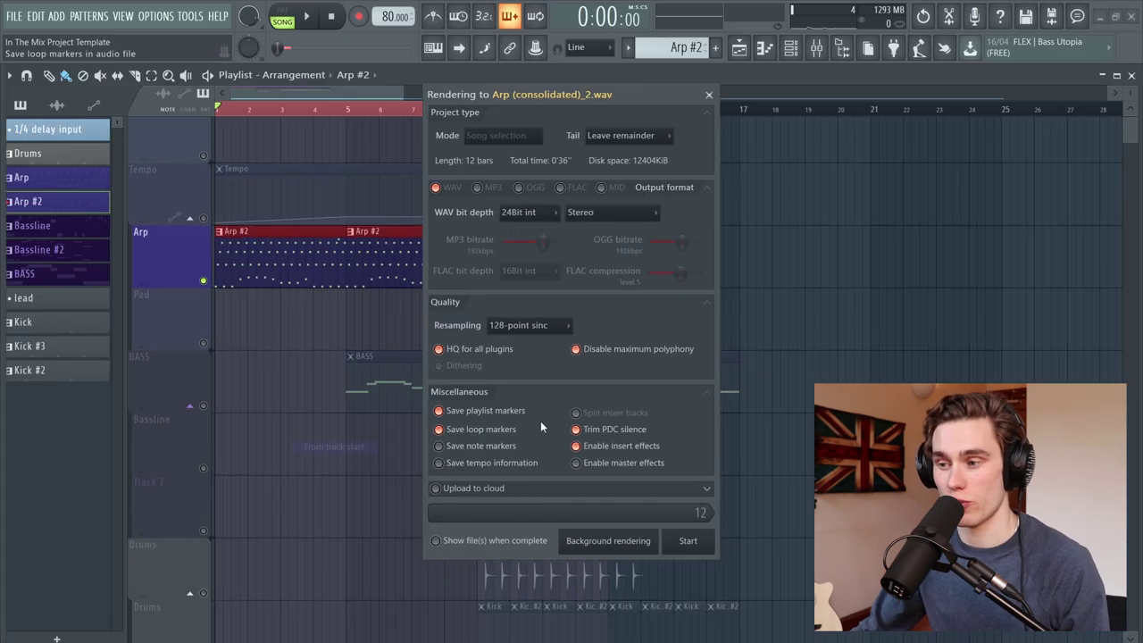
{"action": "left_click", "coordinate": [684, 548]}
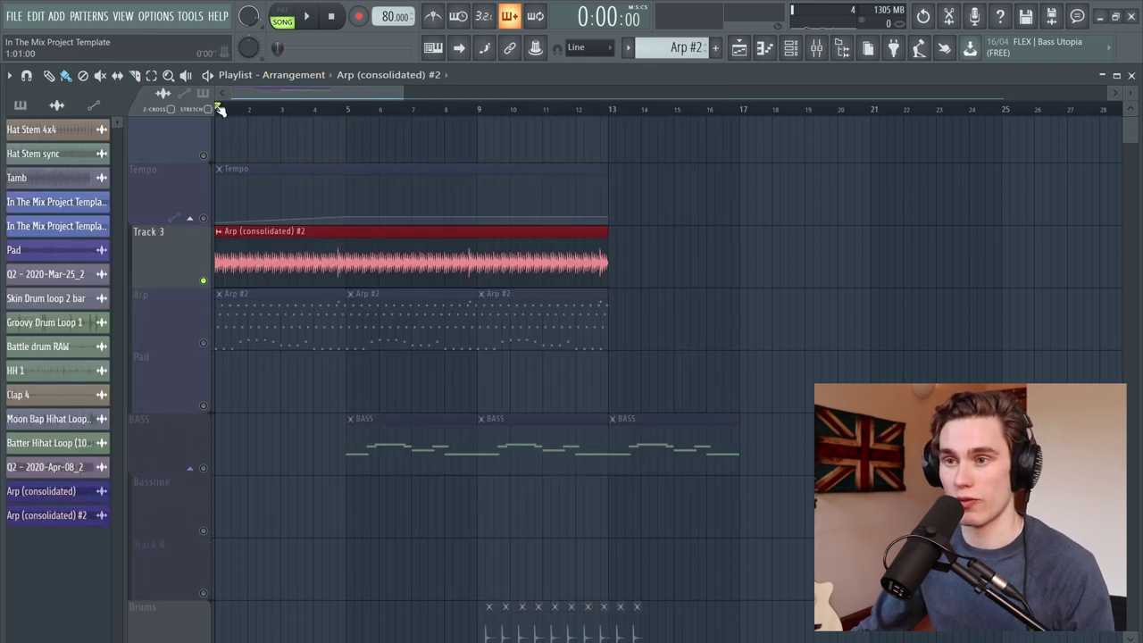
- Play back the rendered Arp audio and open its sample settings
{"action": "key", "text": "space"}
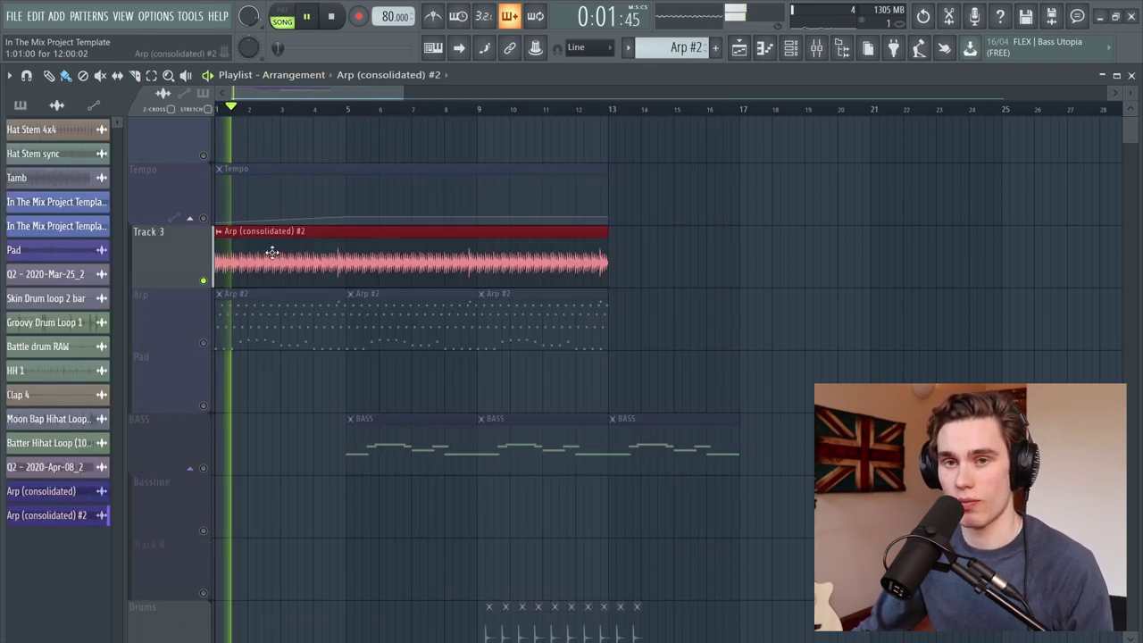
{"action": "key", "text": "space"}
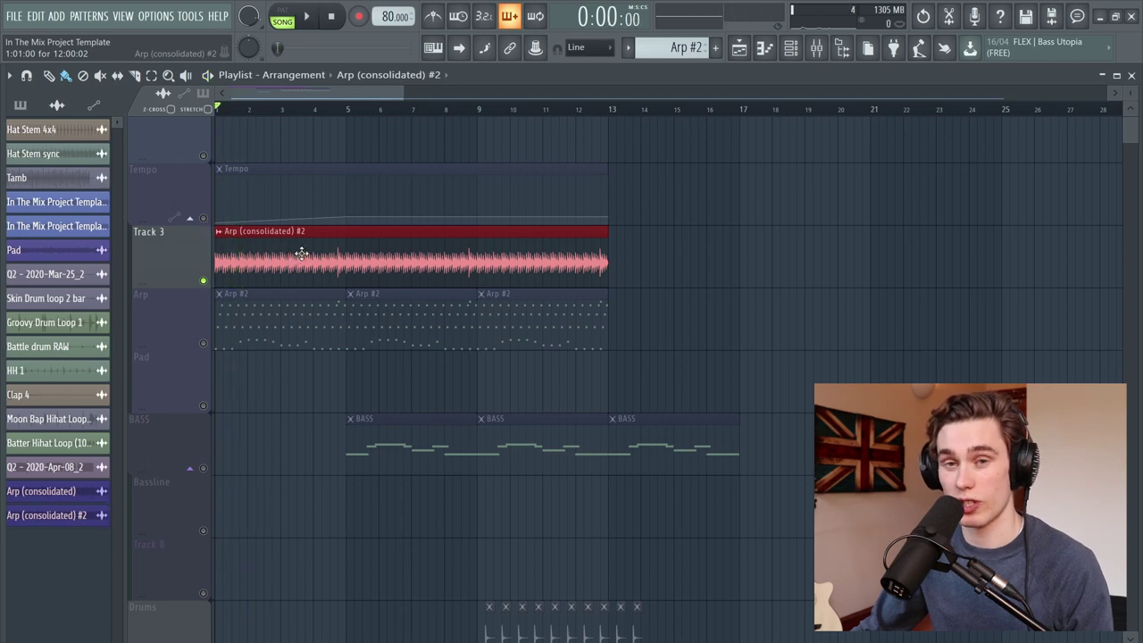
{"action": "double_click", "coordinate": [301, 254]}
- Load the consolidated Arp sample into the Edison audio editor
{"action": "left_click_drag", "start_coordinate": [360, 468], "coordinate": [348, 388]}
{"action": "right_click", "coordinate": [291, 308]}
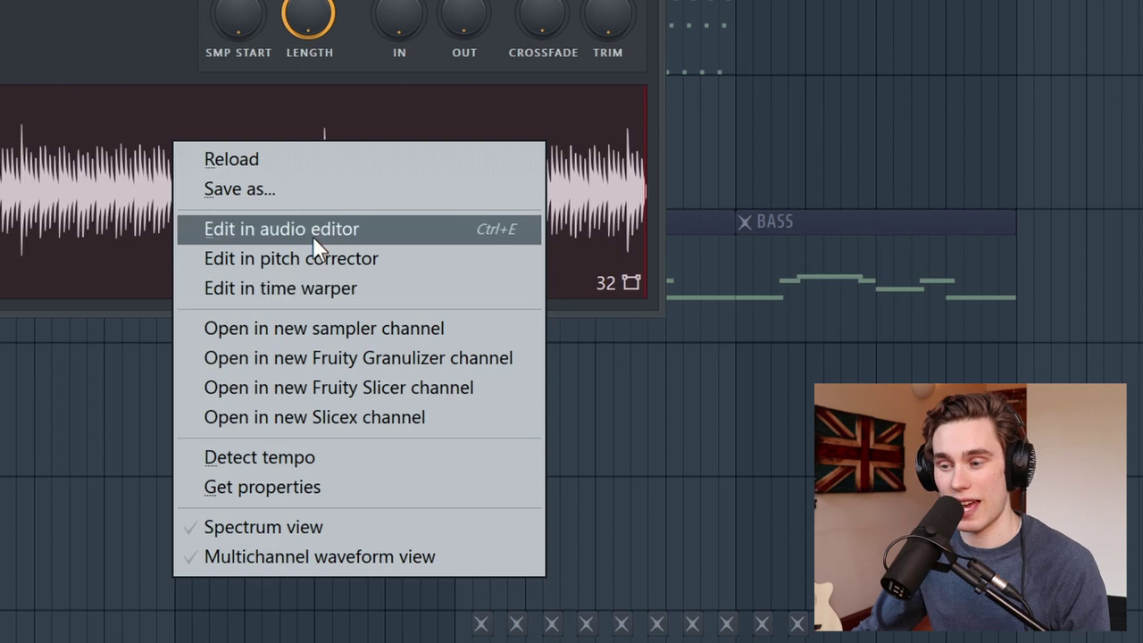
{"action": "left_click", "coordinate": [313, 235]}
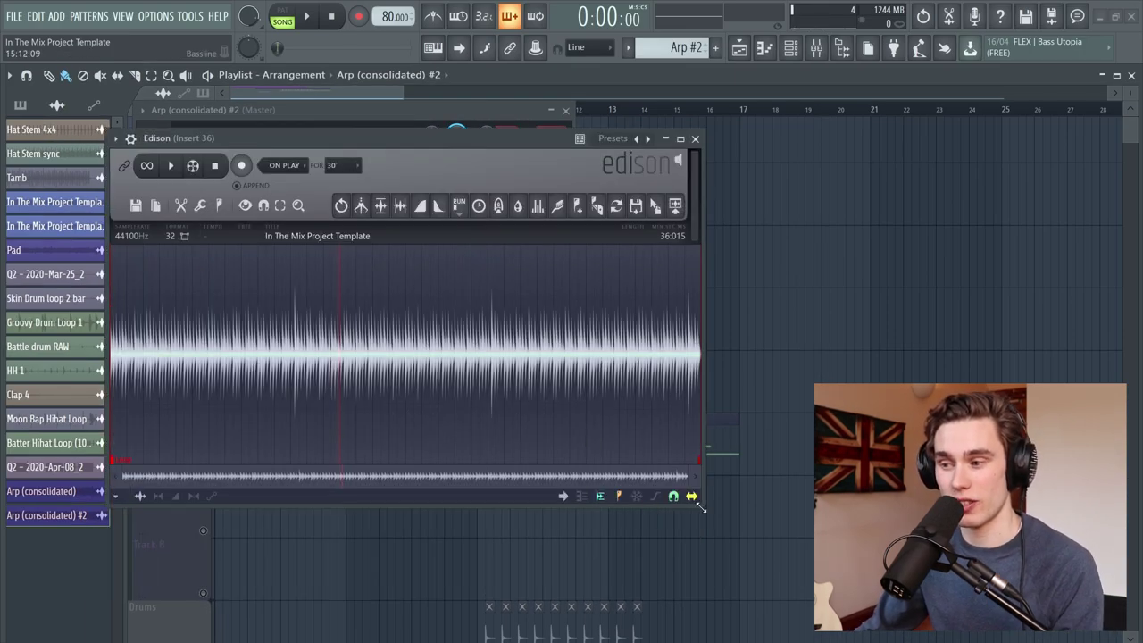
{"action": "left_click_drag", "start_coordinate": [701, 508], "coordinate": [684, 484]}
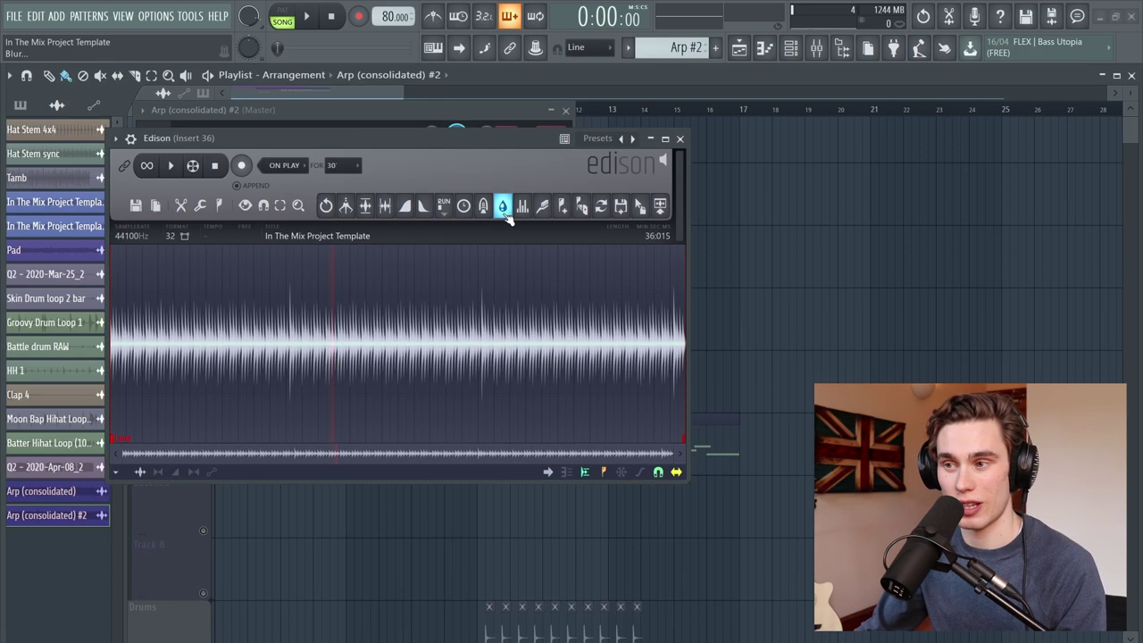
- Apply Blur with a slightly raised amount to smear the arpeggio into a wash
{"action": "left_click", "coordinate": [607, 228]}
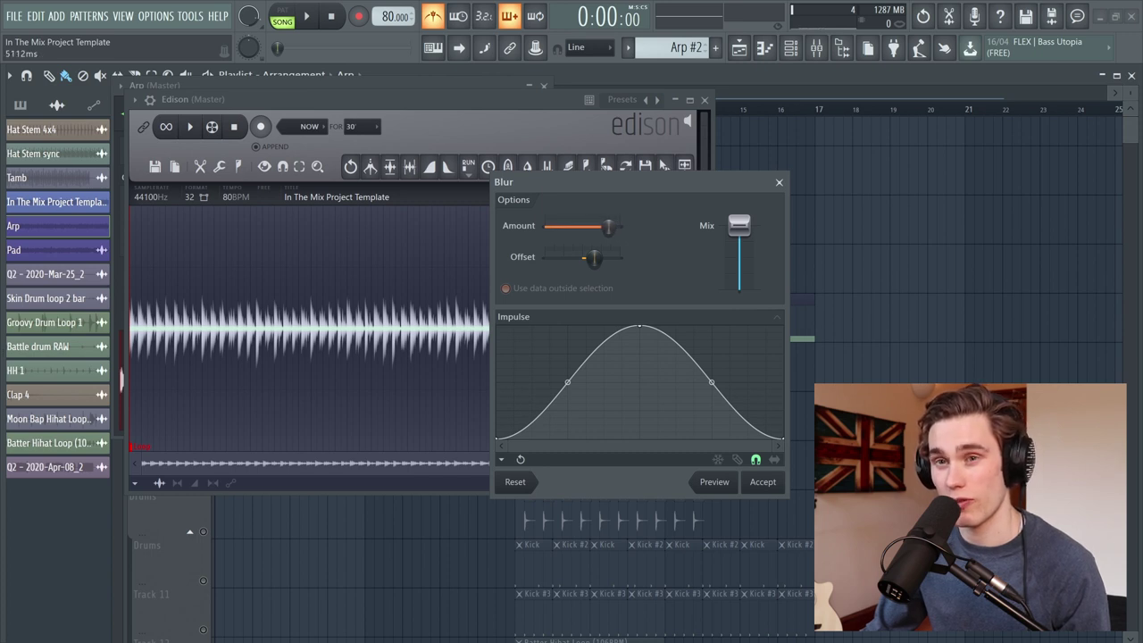
{"action": "left_click_drag", "start_coordinate": [608, 226], "coordinate": [609, 226]}
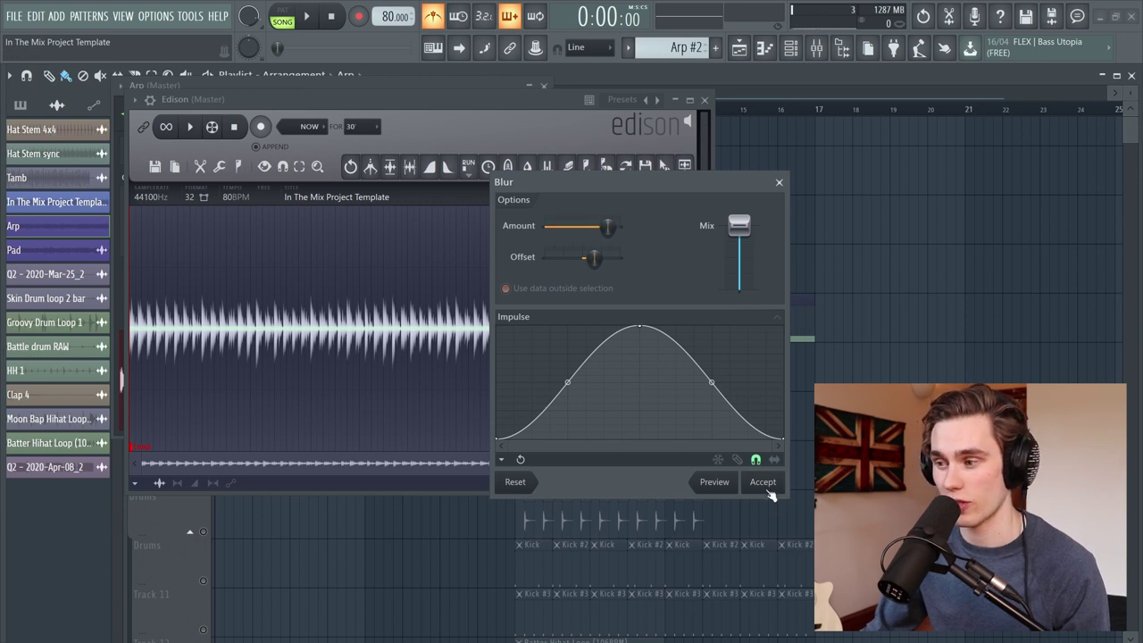
{"action": "left_click", "coordinate": [763, 482]}
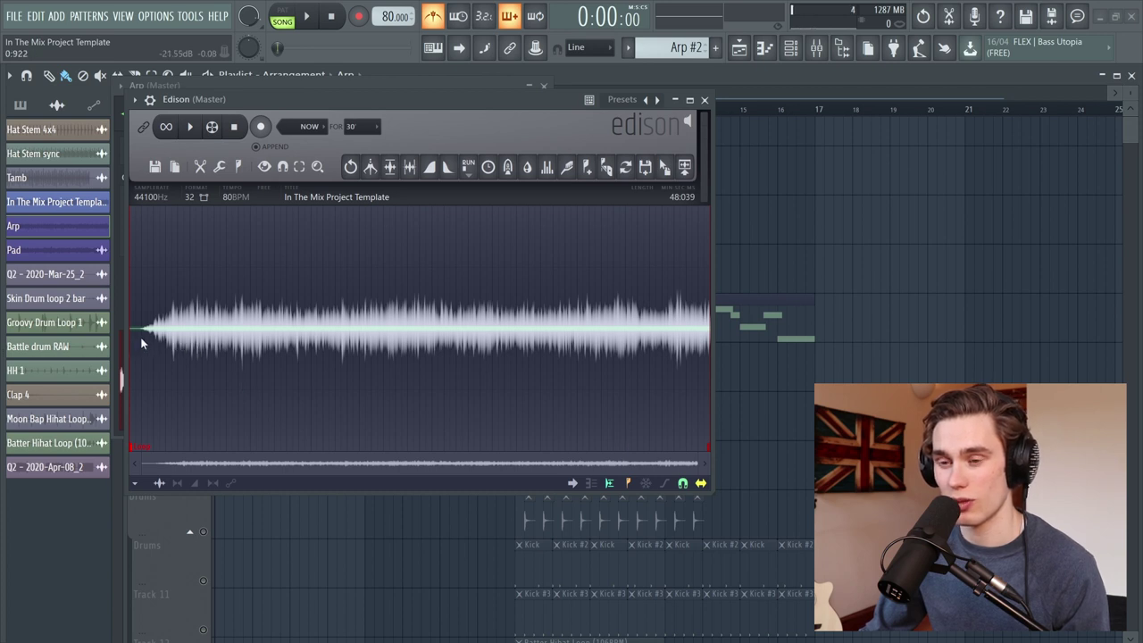
{"action": "left_click_drag", "start_coordinate": [141, 343], "coordinate": [210, 337]}
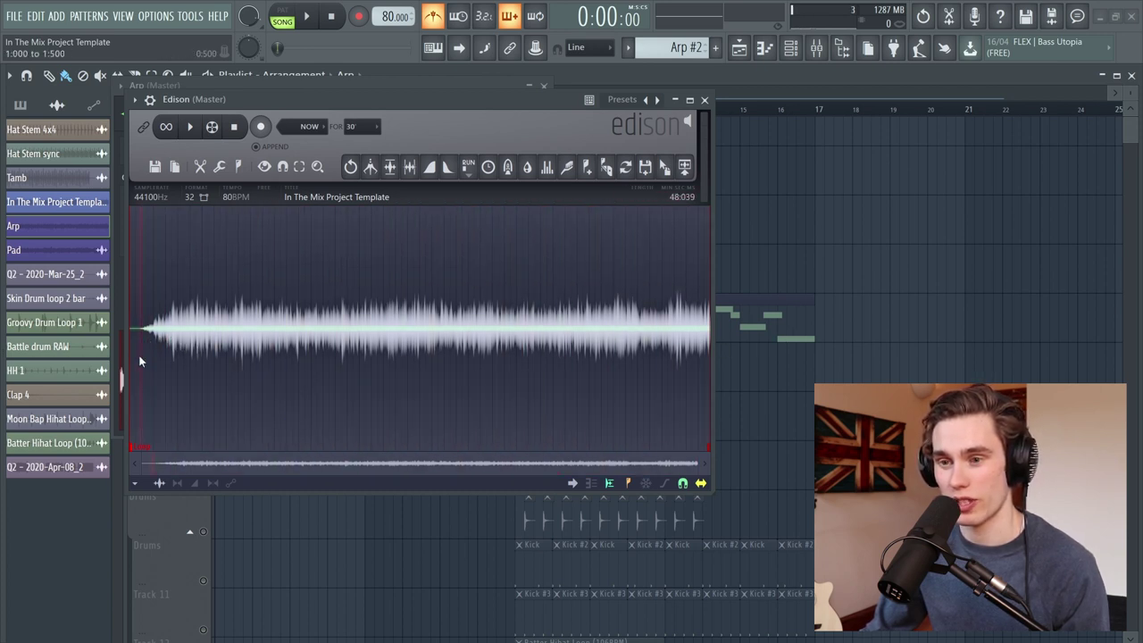
- Listen to the blurred audio, then select the waveform from its start to 30.5 seconds
{"action": "key", "text": "space"}
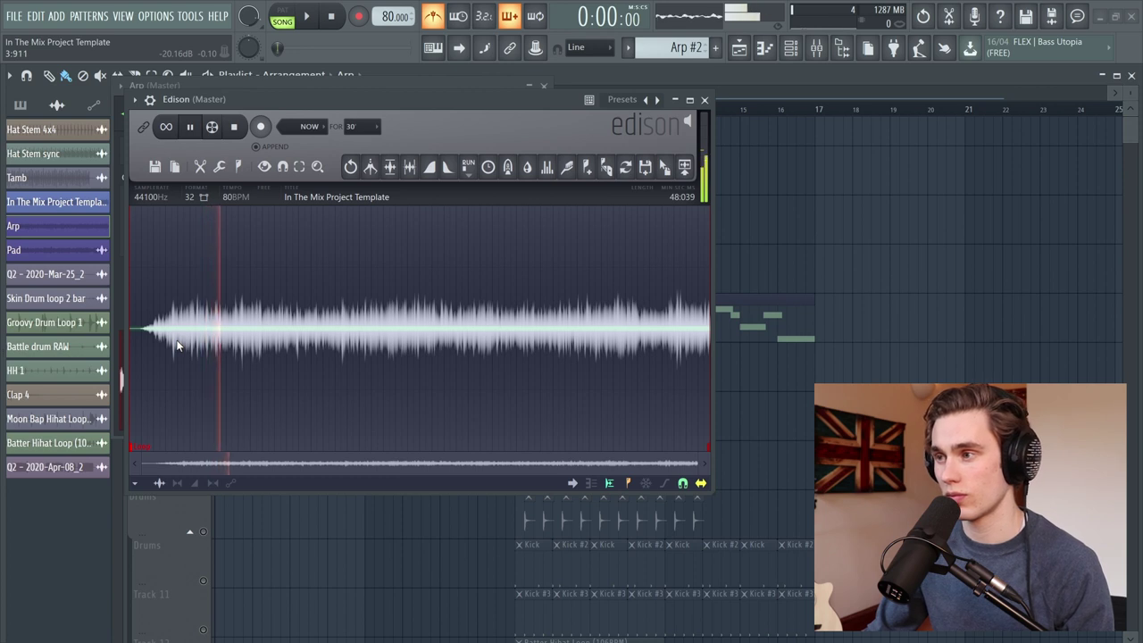
{"action": "left_click", "coordinate": [236, 127]}
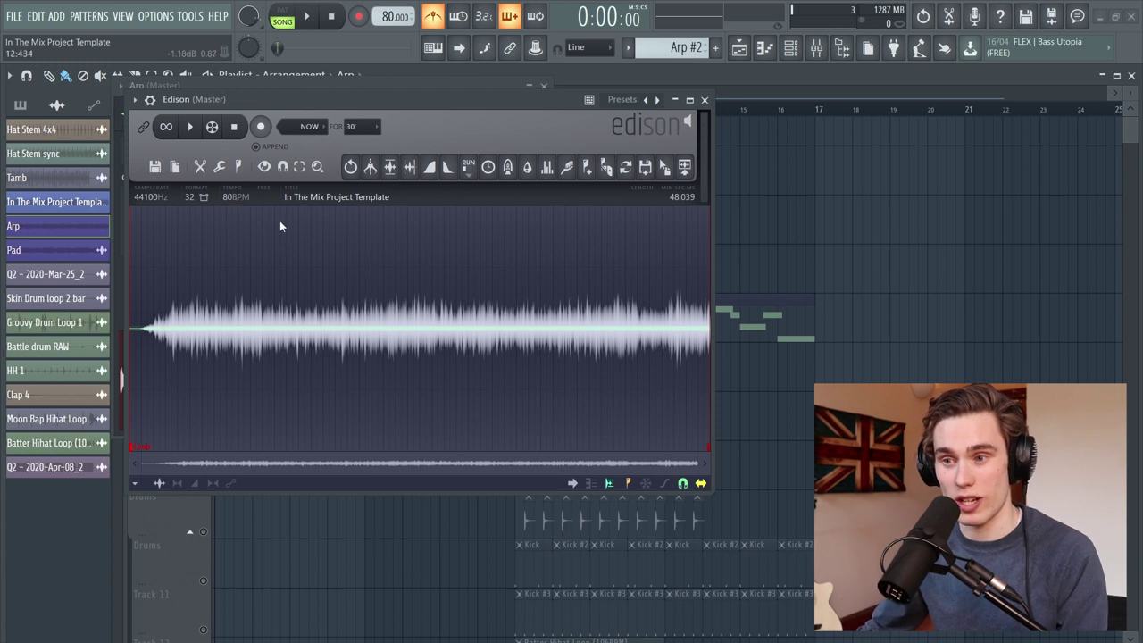
{"action": "left_click_drag", "start_coordinate": [281, 268], "coordinate": [360, 294]}
{"action": "left_click_drag", "start_coordinate": [134, 331], "coordinate": [527, 333]}
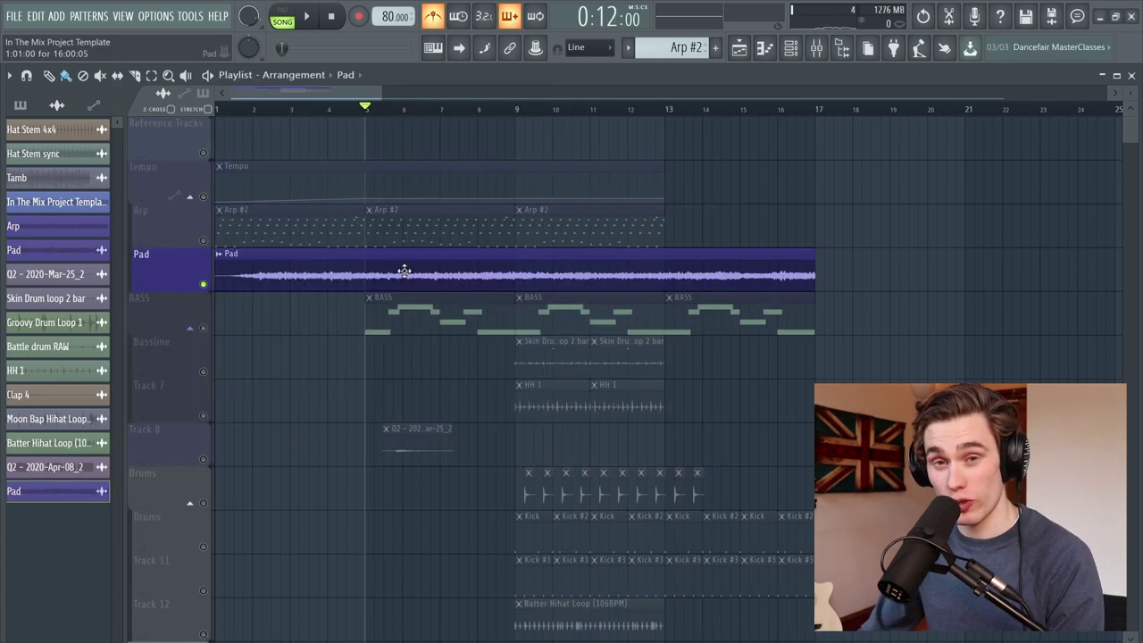
- Bring up the Pad channel's mixer insert from its channel settings
{"action": "double_click", "coordinate": [405, 270]}
{"action": "left_click", "coordinate": [544, 196]}
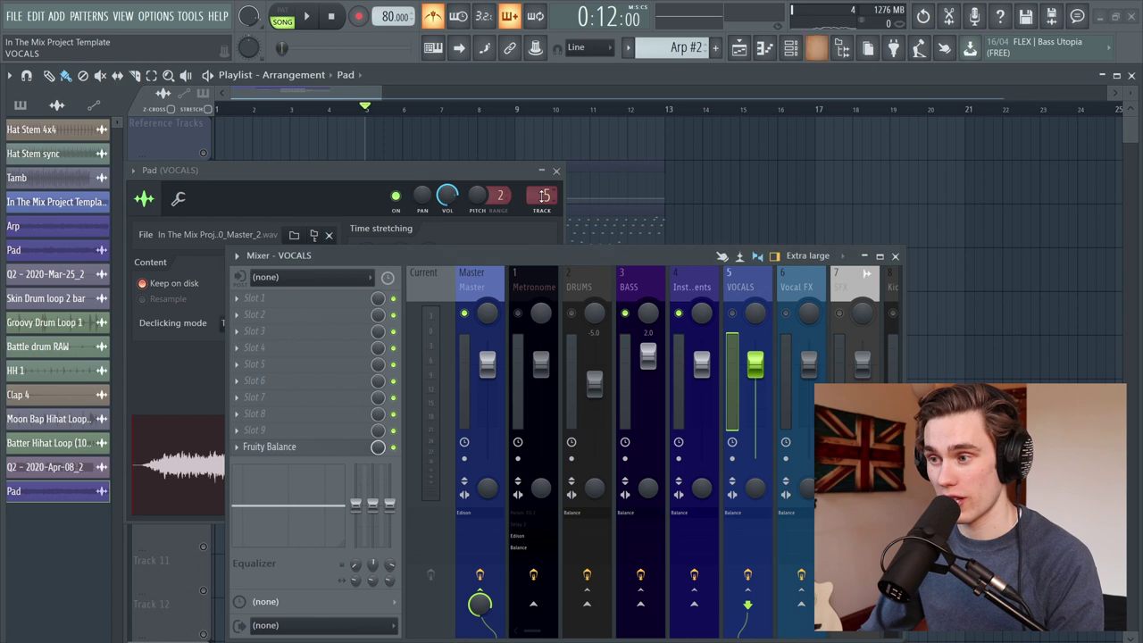
{"action": "scroll", "coordinate": [544, 195], "scroll_direction": "up", "scroll_amount": 11}
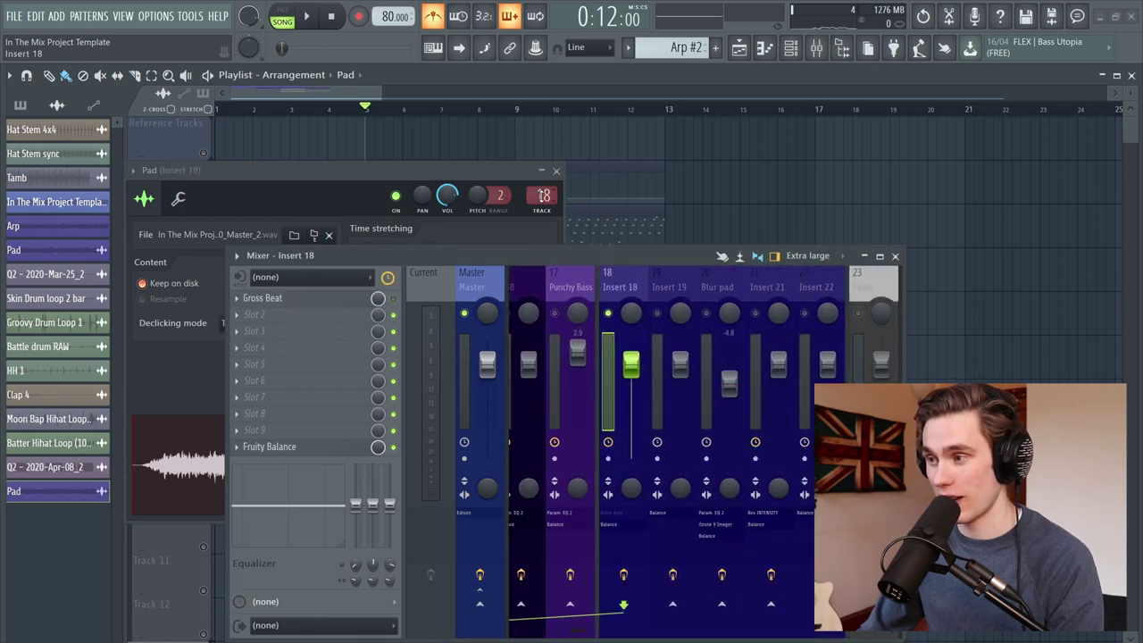
{"action": "scroll", "coordinate": [542, 196], "scroll_direction": "down", "scroll_amount": 2}
{"action": "scroll", "coordinate": [544, 196], "scroll_direction": "down", "scroll_amount": 1}
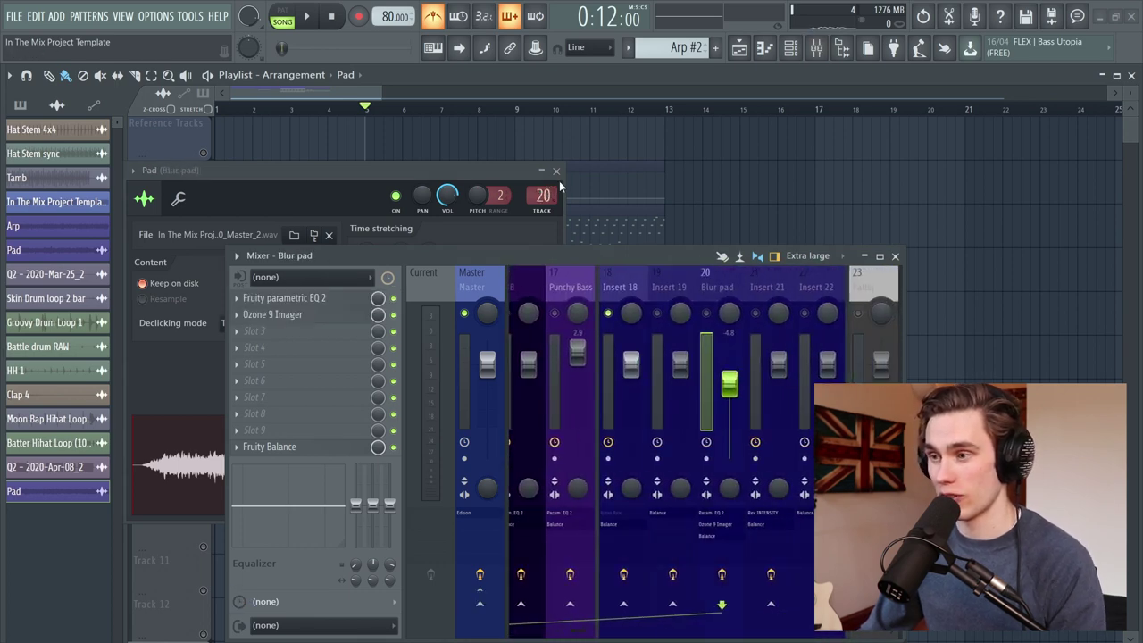
{"action": "left_click", "coordinate": [555, 170]}
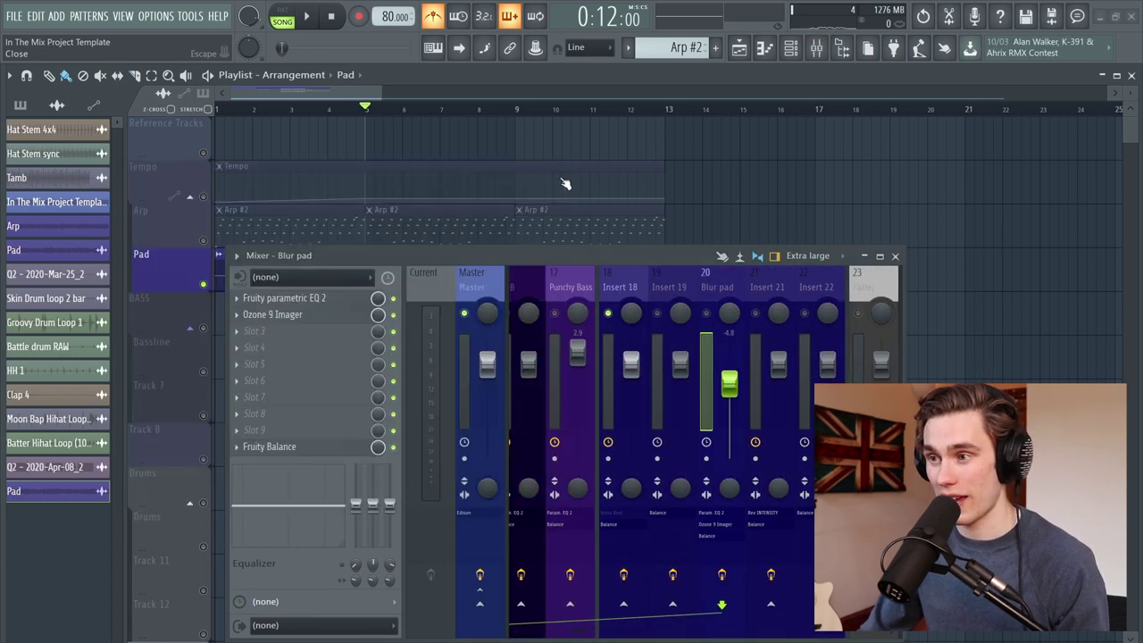
- Cut the Blur pad's lows and boost its highs at 1123 Hz in Fruity Parametric EQ 2
{"action": "left_click", "coordinate": [290, 298]}
{"action": "key", "text": "space"}
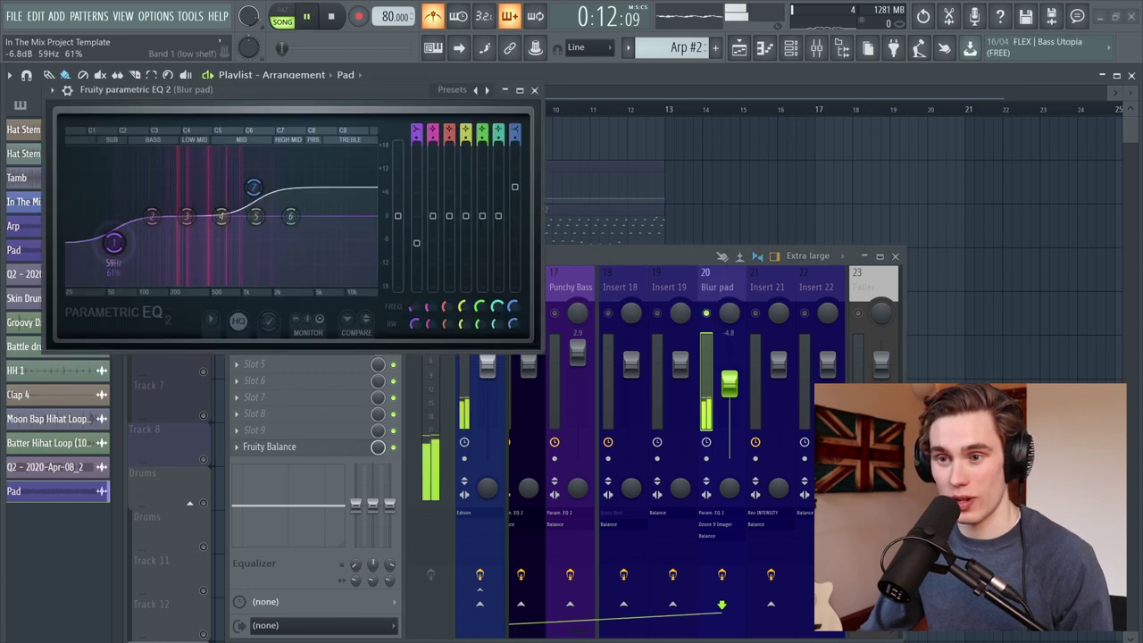
{"action": "left_click_drag", "start_coordinate": [113, 243], "coordinate": [210, 285]}
{"action": "left_click_drag", "start_coordinate": [254, 187], "coordinate": [247, 175]}
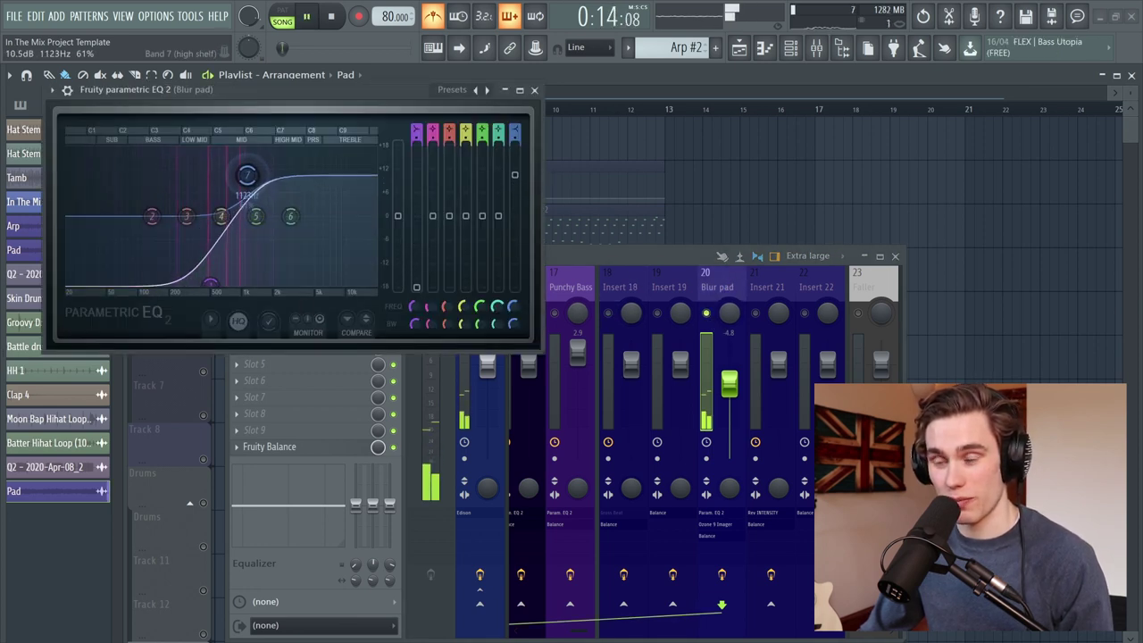
{"action": "left_click", "coordinate": [533, 90]}
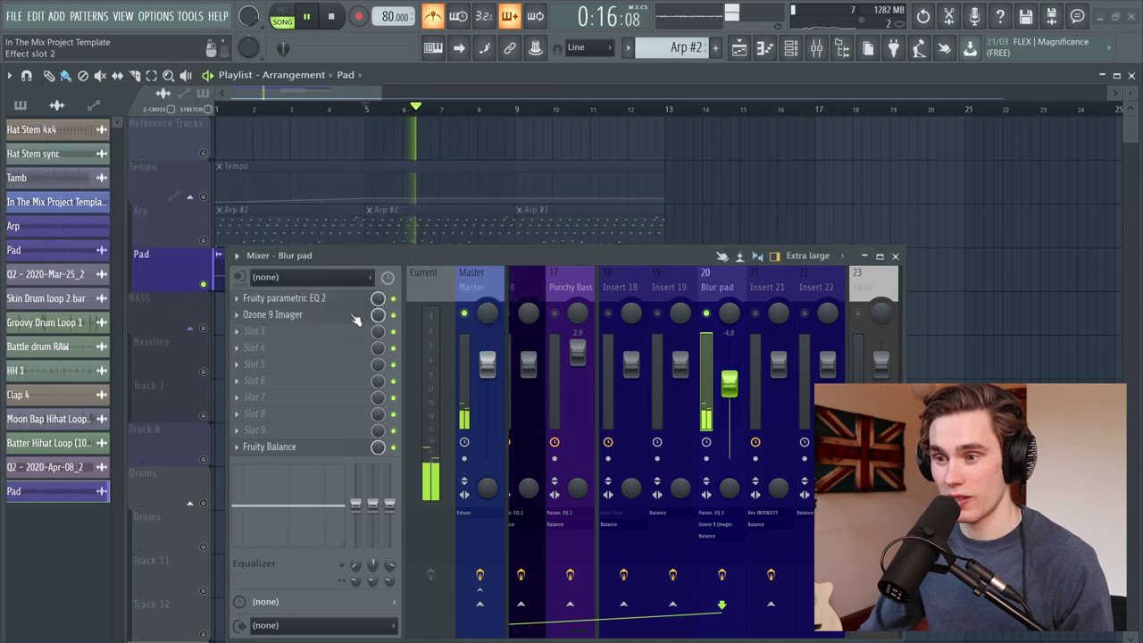
- Widen Ozone 9 Imager Band 1 to 70.9, comparing against bypass
{"action": "left_click", "coordinate": [353, 317]}
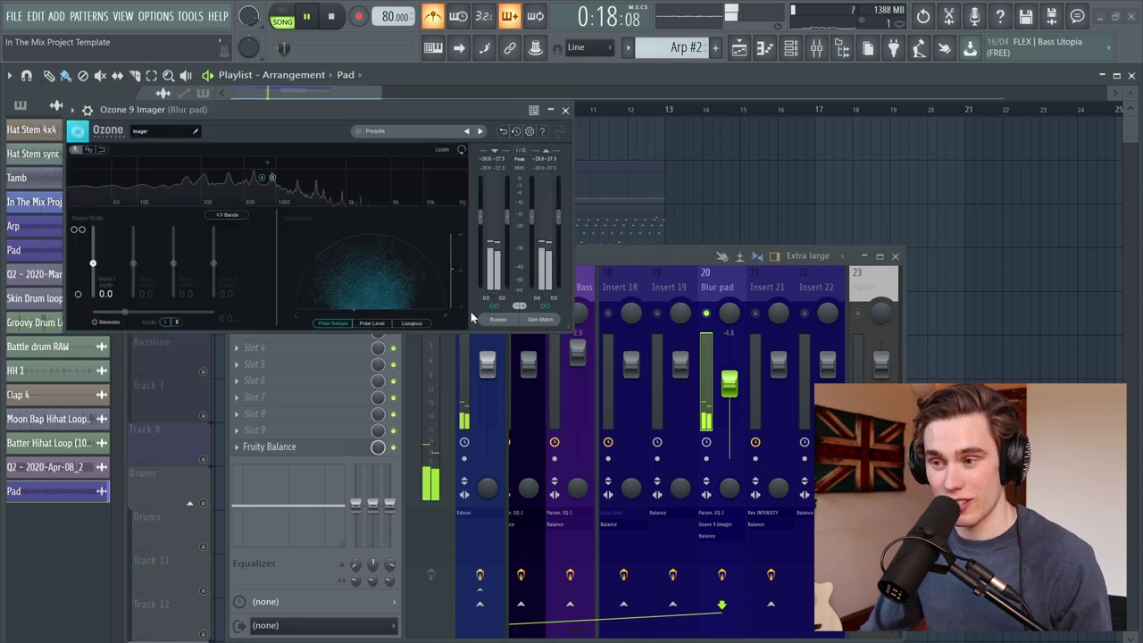
{"action": "left_click", "coordinate": [498, 319]}
{"action": "left_click", "coordinate": [498, 319]}
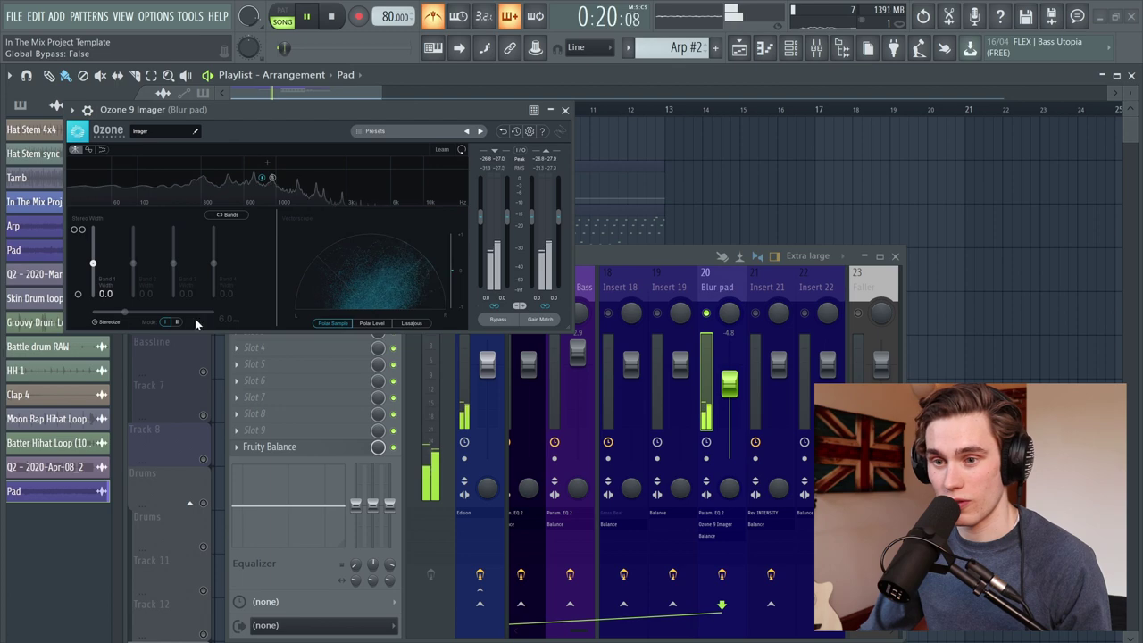
{"action": "left_click_drag", "start_coordinate": [93, 264], "coordinate": [93, 236]}
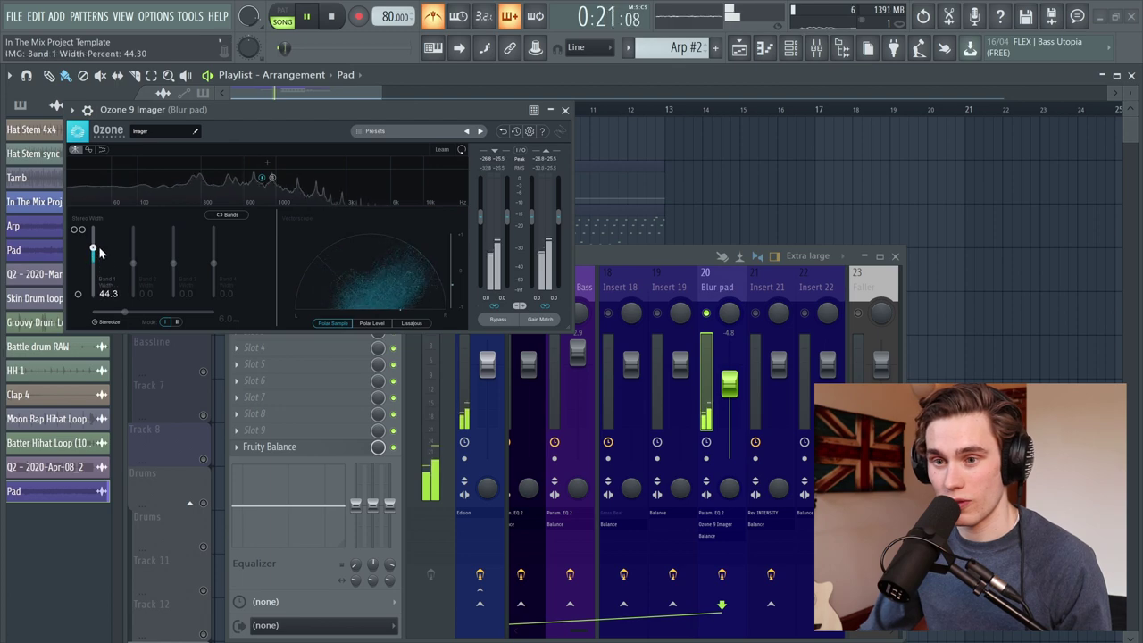
{"action": "left_click", "coordinate": [502, 319]}
{"action": "left_click", "coordinate": [502, 319]}
{"action": "left_click", "coordinate": [564, 109]}
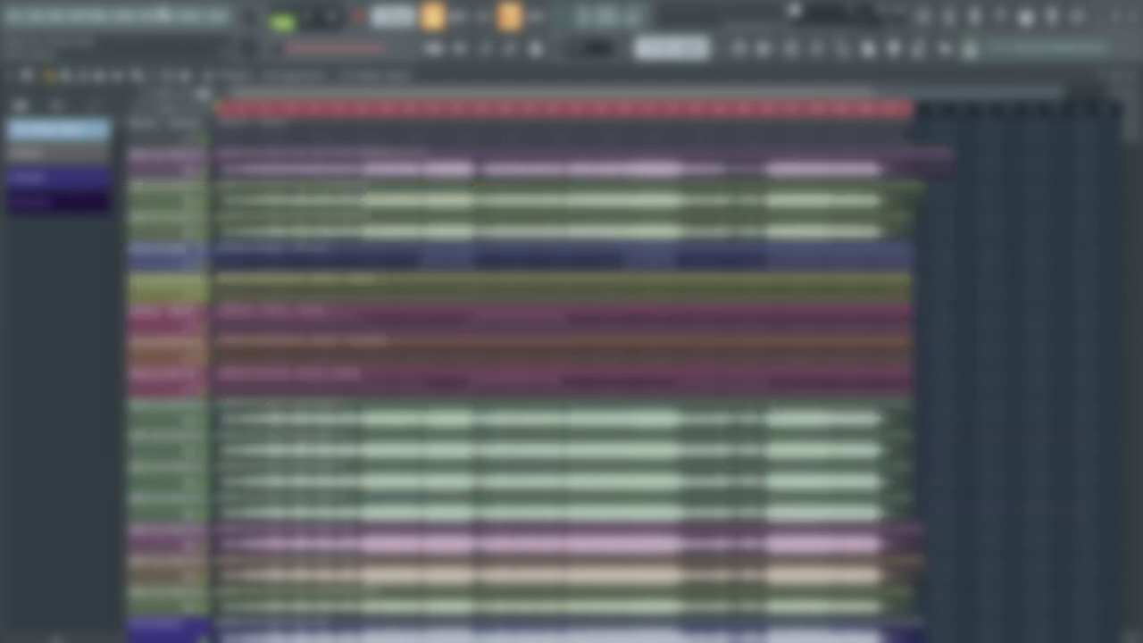
- Open the OPTIONS menu in the top menu bar
{"action": "left_click", "coordinate": [155, 16]}
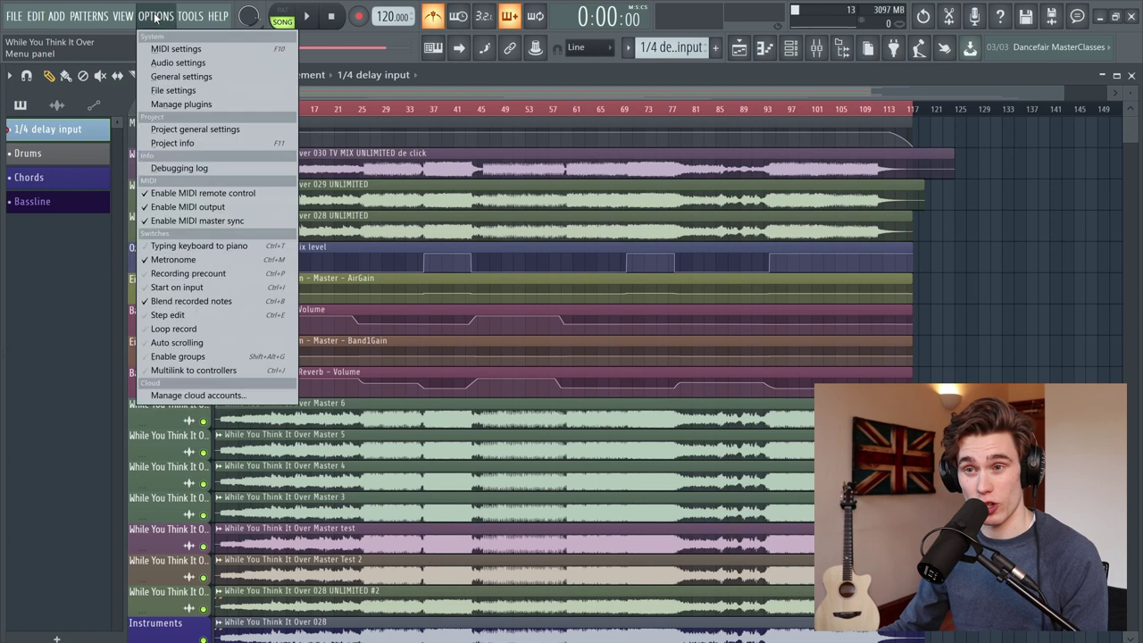
- Check the title, author and Pop genre in Project info, then play the exported song
{"action": "left_click", "coordinate": [177, 143]}
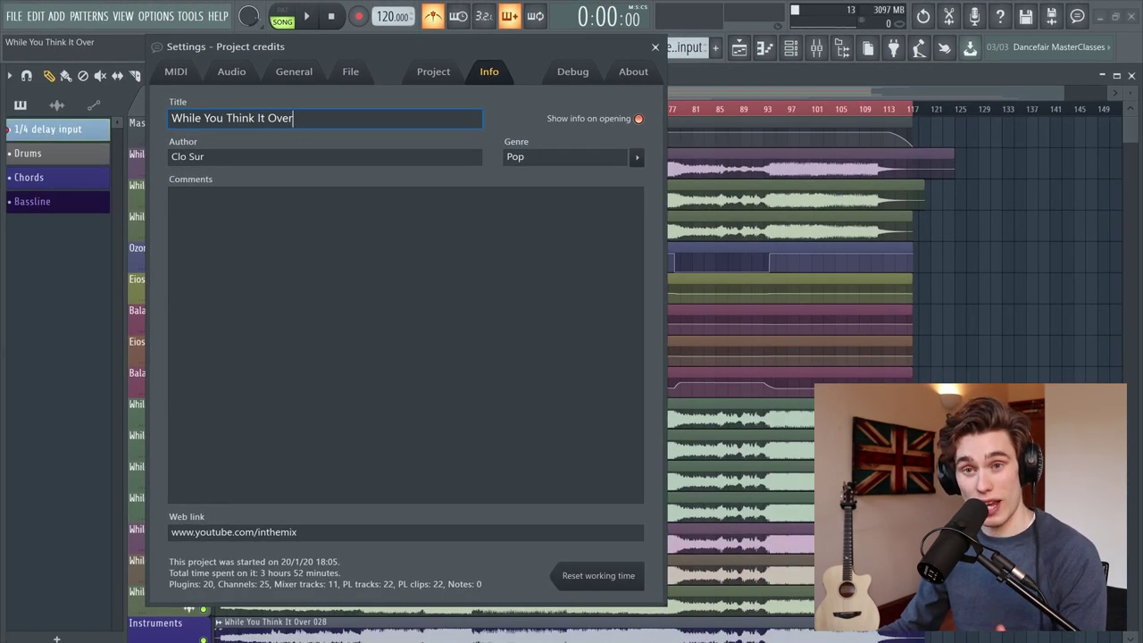
{"action": "left_click", "coordinate": [654, 46]}
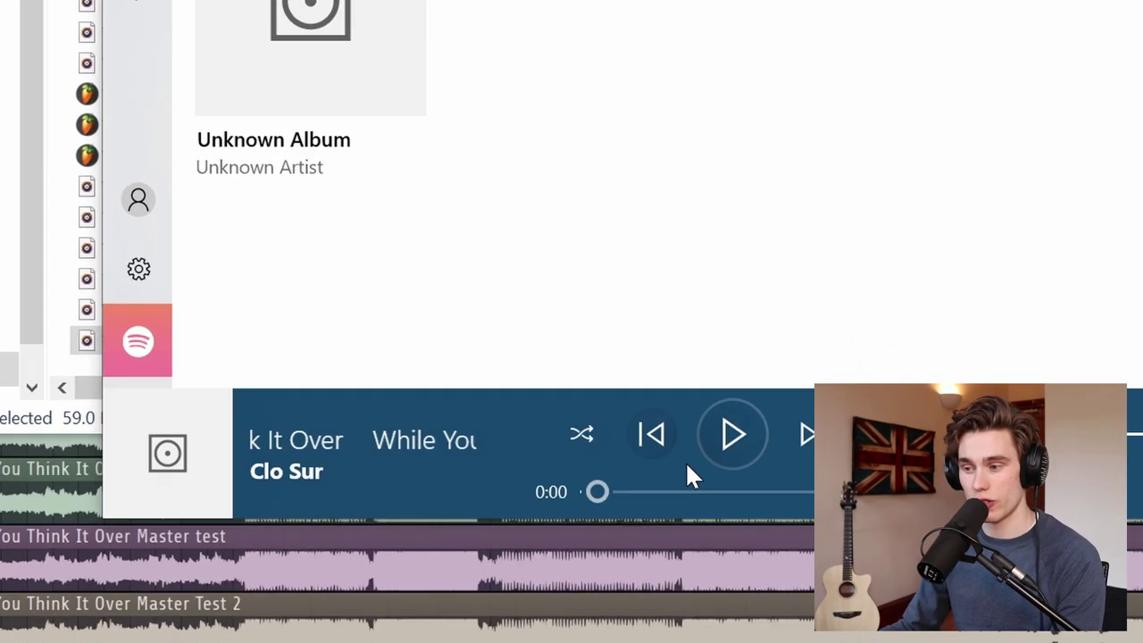
{"action": "left_click", "coordinate": [732, 434]}
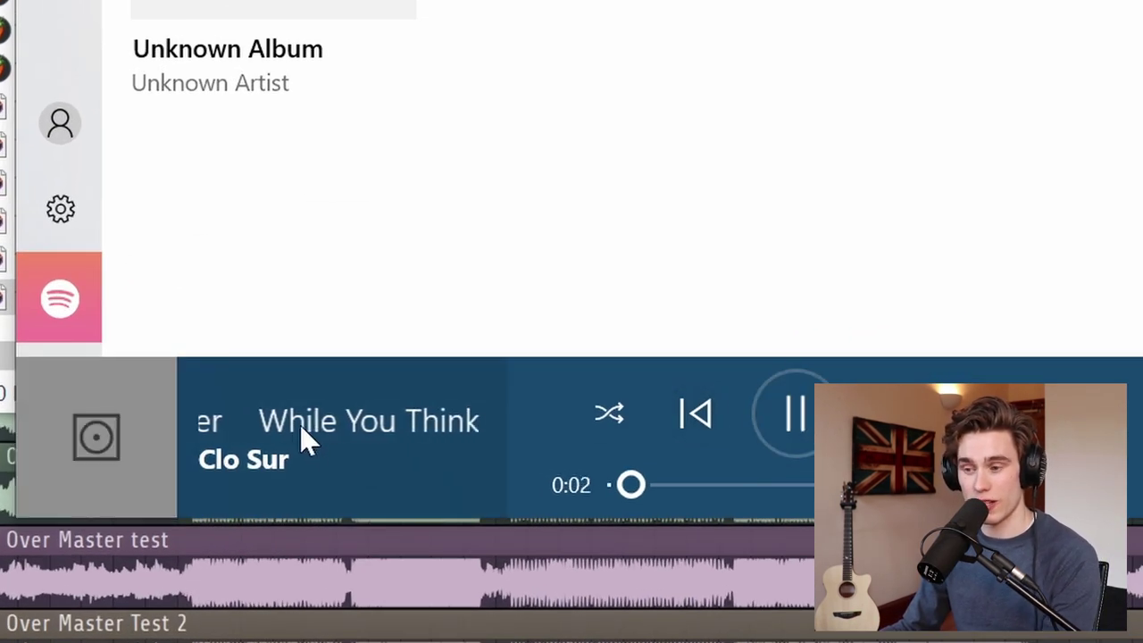
- Pause the exported song, then close Groove Music and the export folder
{"action": "left_click", "coordinate": [791, 426]}
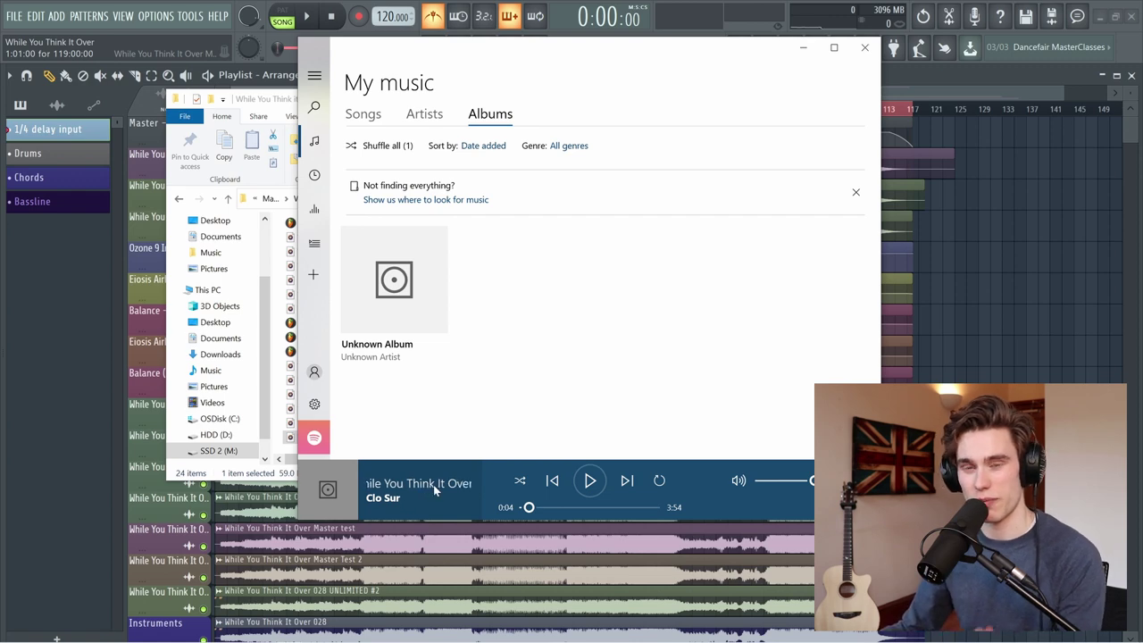
{"action": "left_click", "coordinate": [864, 47]}
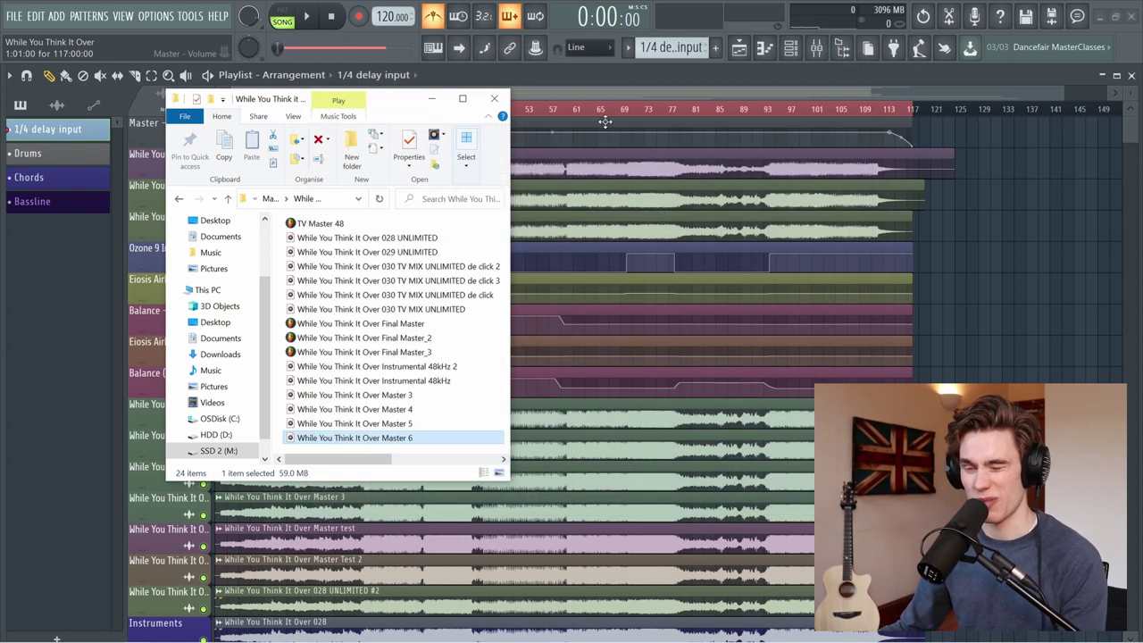
{"action": "left_click", "coordinate": [494, 98]}
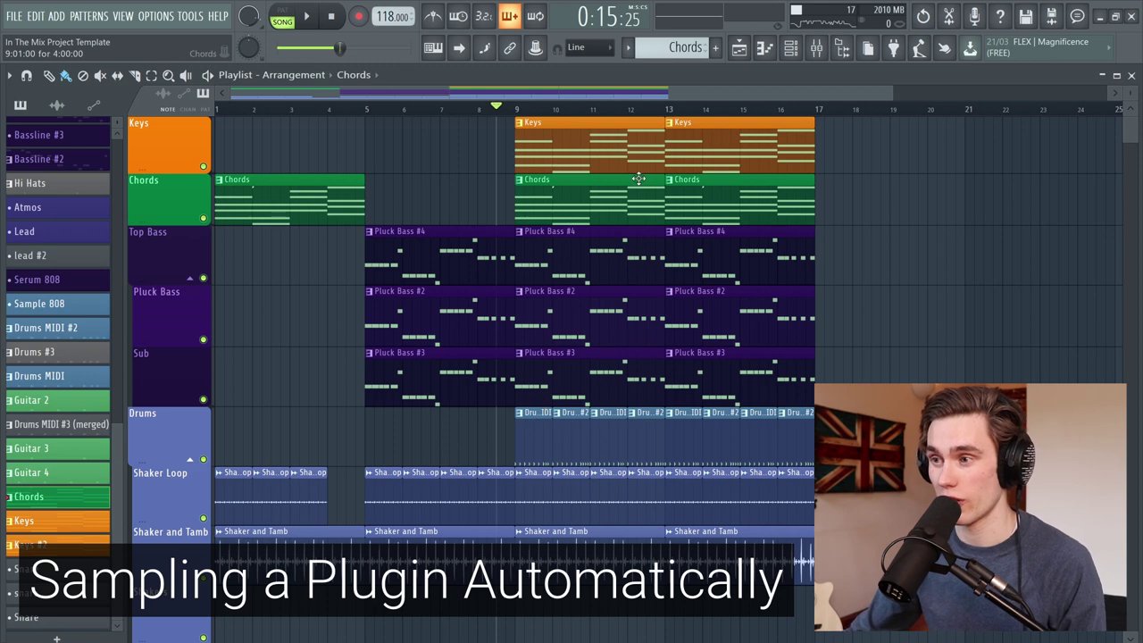
- Play the arrangement and open the Chords clip and the Channel rack
{"action": "key", "text": "space"}
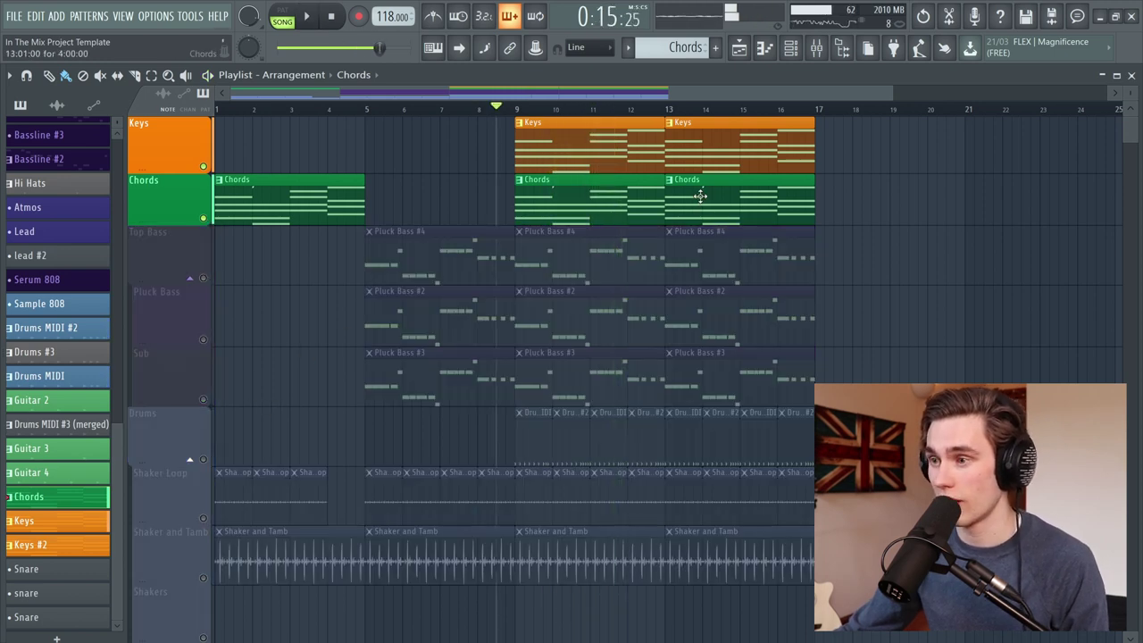
{"action": "double_click", "coordinate": [701, 197]}
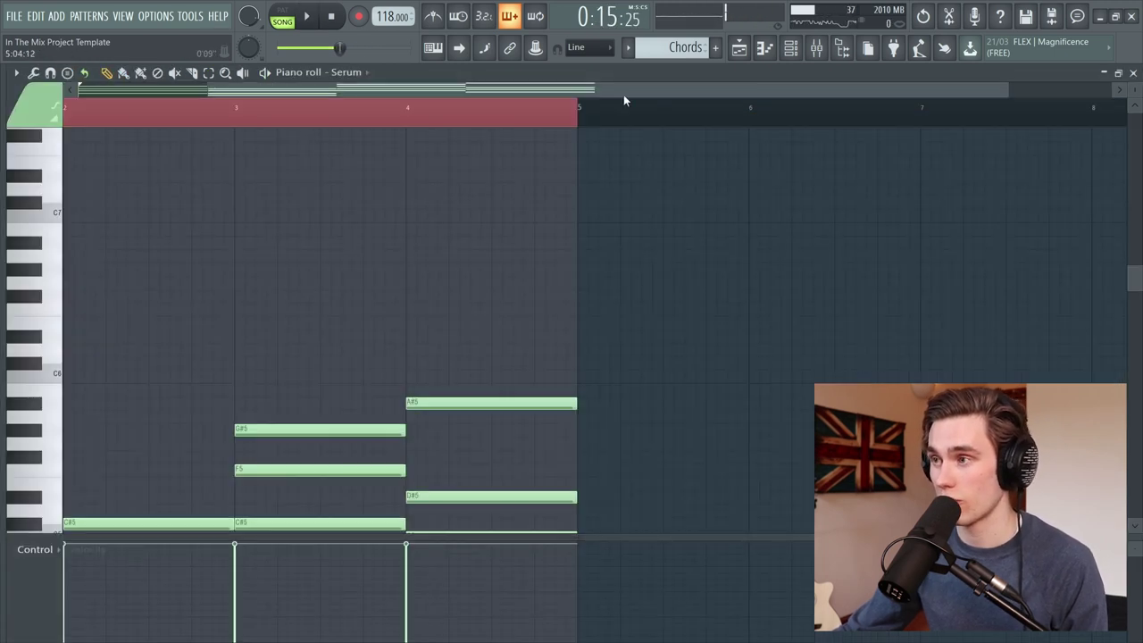
{"action": "left_click", "coordinate": [790, 47]}
- View the Serum patches for Mid Bass, Top Bass 1, SUB Bass, Chords, Serum #2 and Serum #3
{"action": "left_click", "coordinate": [694, 229]}
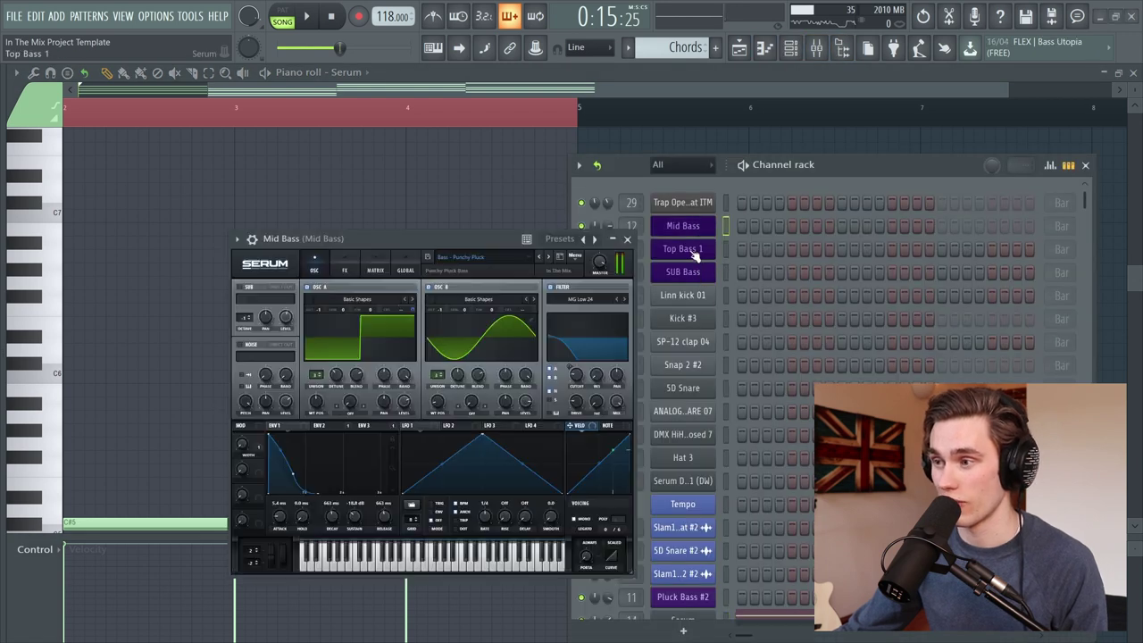
{"action": "left_click", "coordinate": [693, 250]}
{"action": "left_click", "coordinate": [698, 277]}
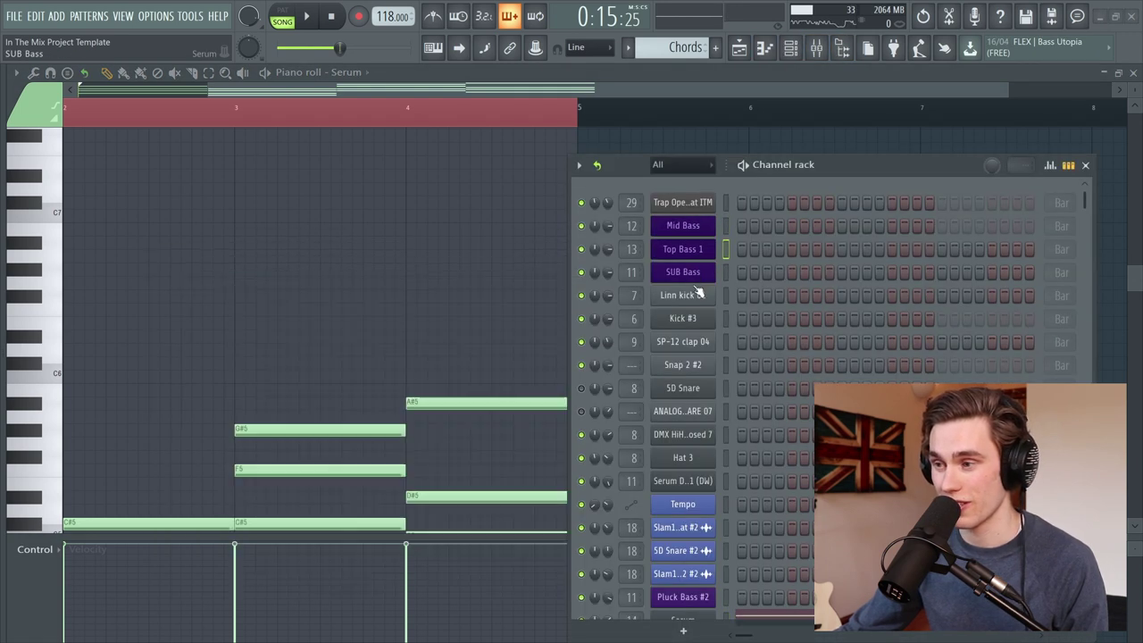
{"action": "scroll", "coordinate": [702, 428], "scroll_direction": "down", "scroll_amount": 4}
{"action": "left_click", "coordinate": [698, 412]}
{"action": "left_click", "coordinate": [695, 436]}
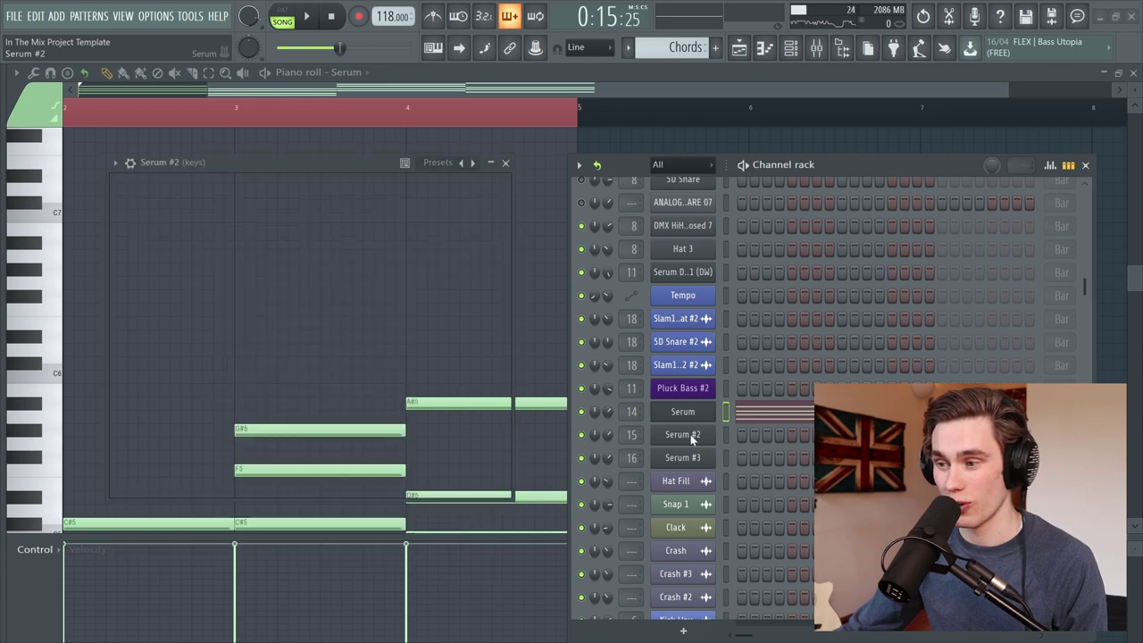
{"action": "left_click", "coordinate": [686, 459]}
{"action": "scroll", "coordinate": [689, 419], "scroll_direction": "up", "scroll_amount": 4}
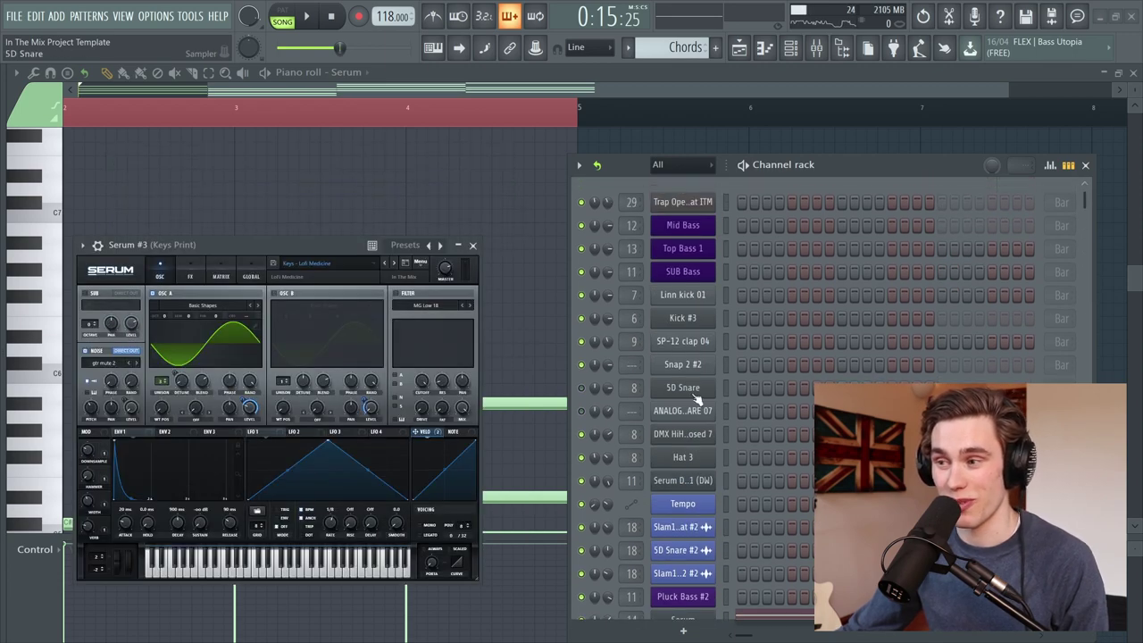
{"action": "left_click", "coordinate": [688, 229]}
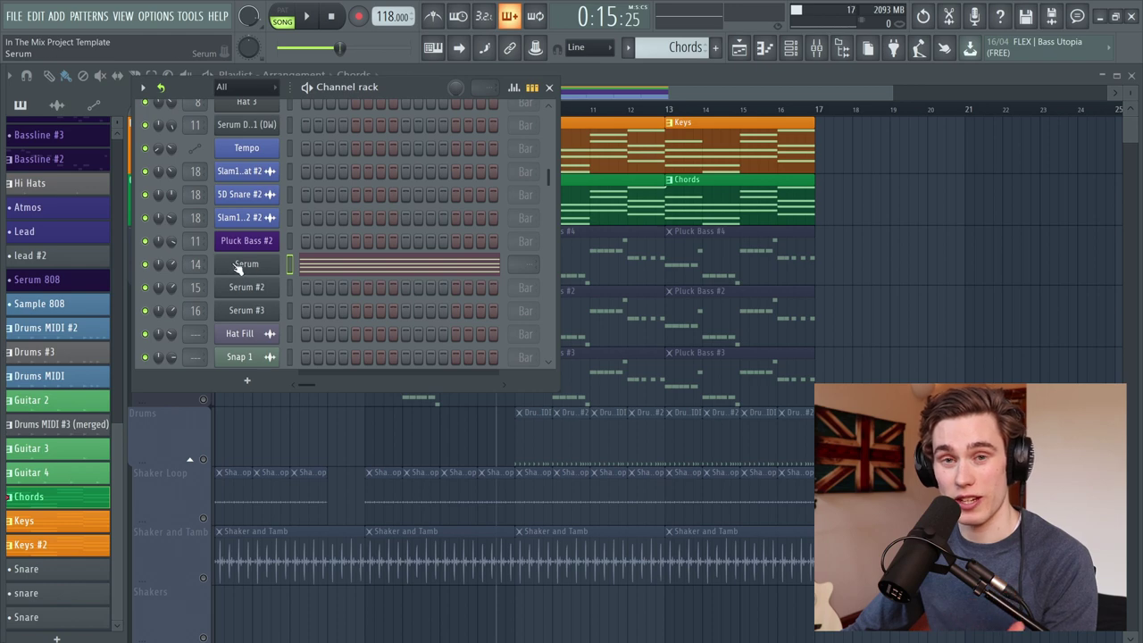
{"action": "right_click", "coordinate": [248, 266]}
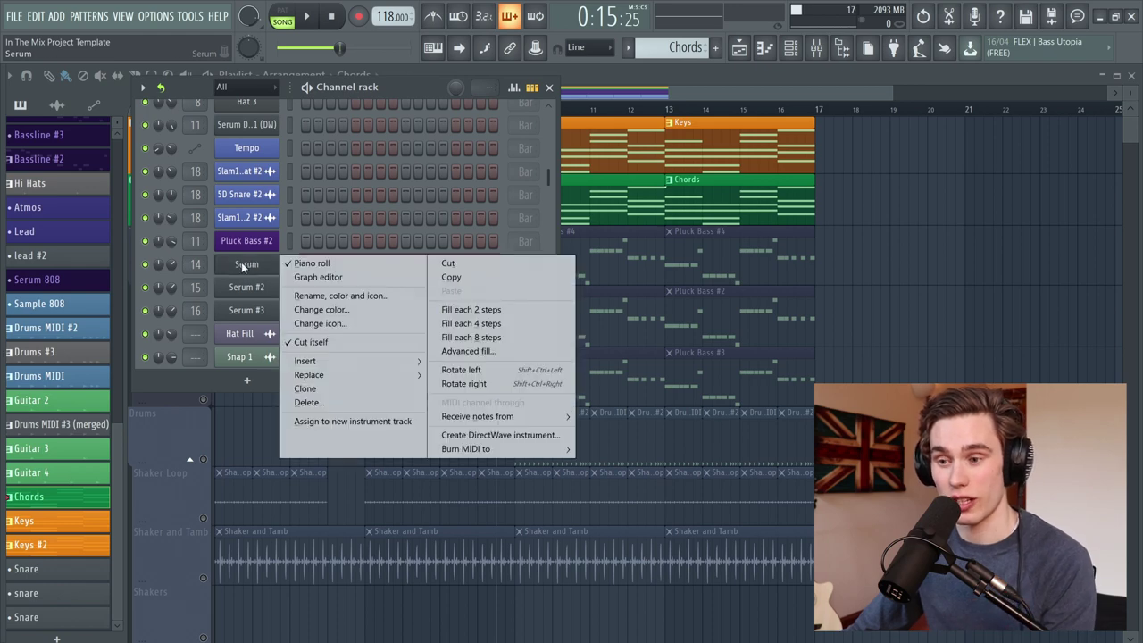
{"action": "left_click", "coordinate": [488, 435]}
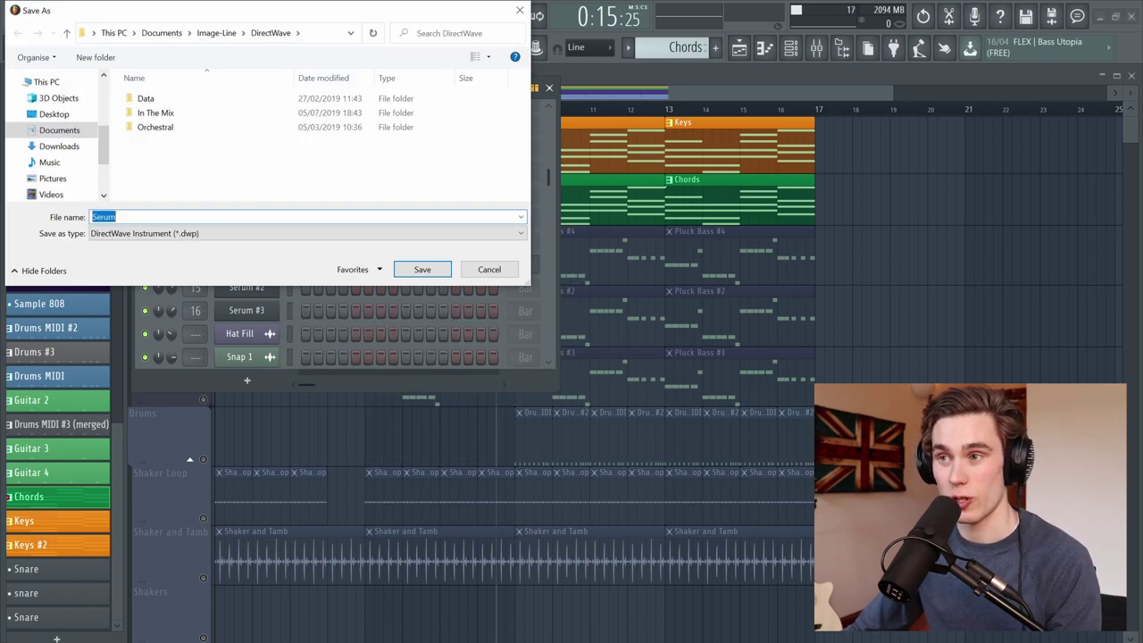
{"action": "left_click", "coordinate": [517, 13]}
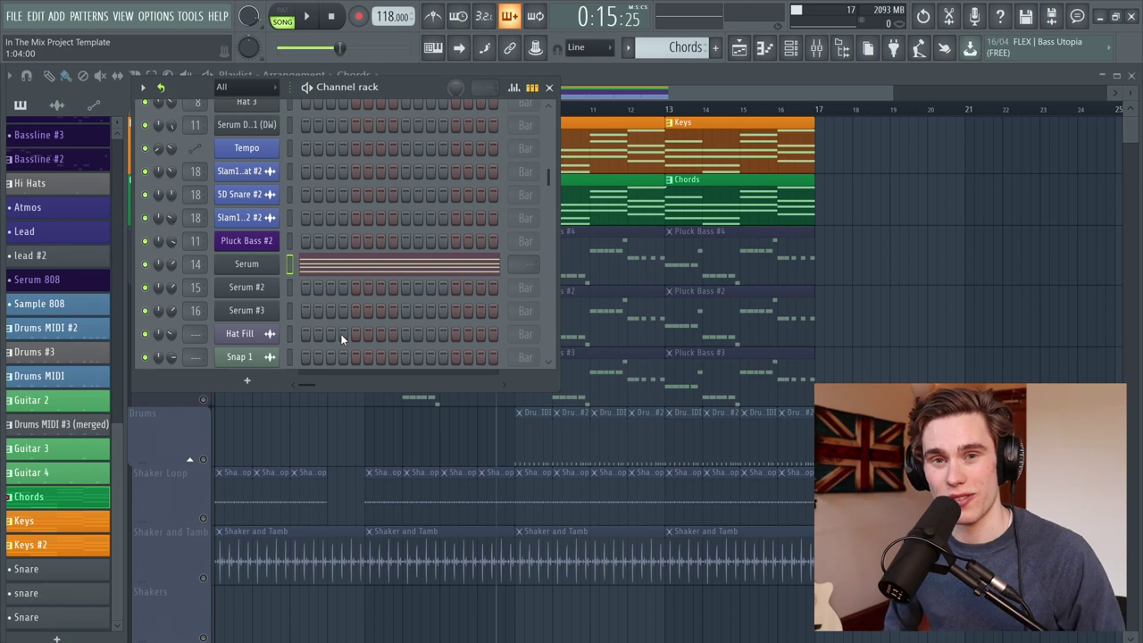
- Open the mixer with F9 to show the Master, bass and keys tracks
{"action": "key", "text": "F9"}
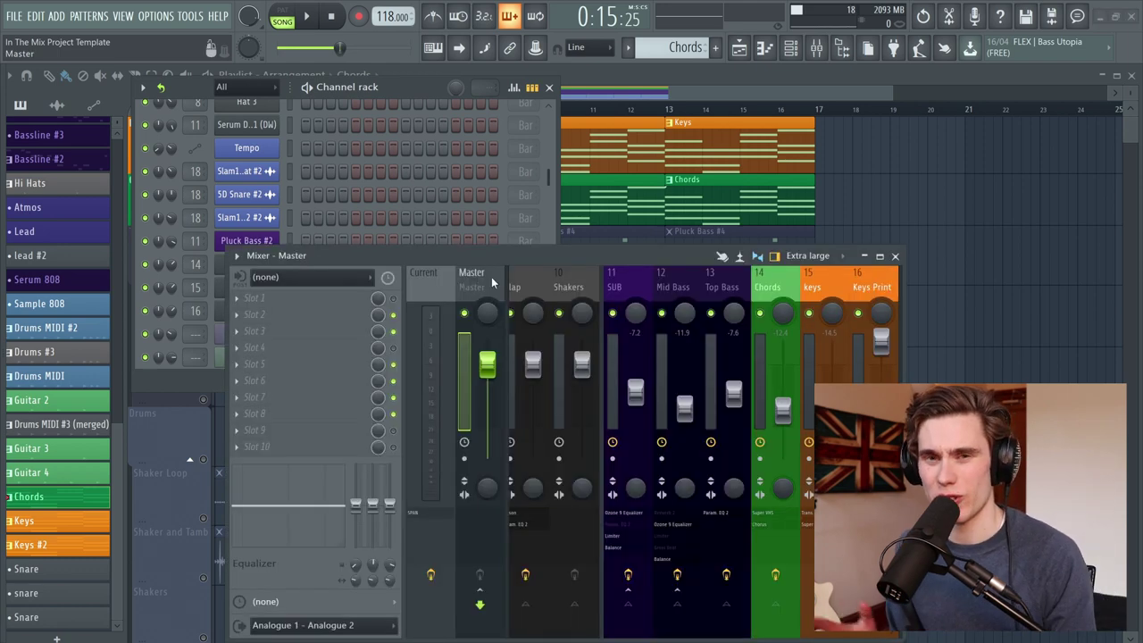